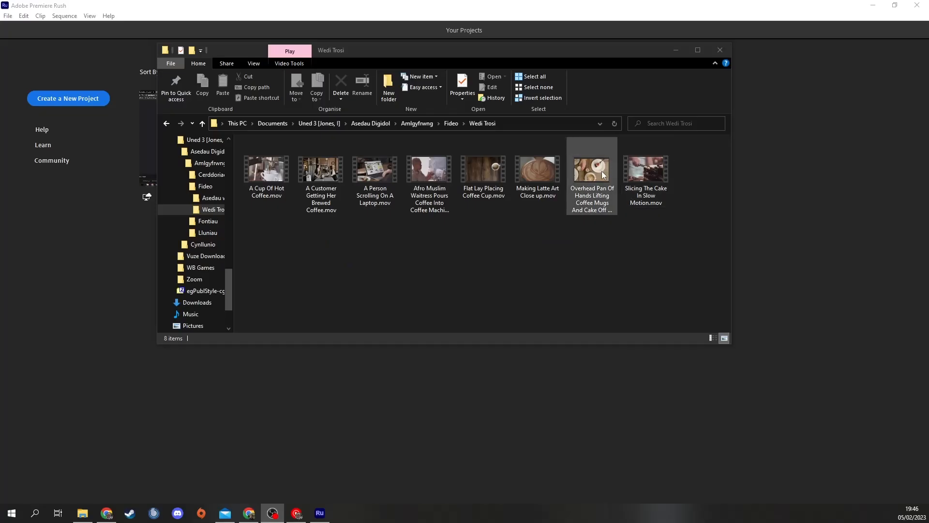
Step: Minimise the video folder window and start a new project in Premiere Rush
{"action": "left_click", "coordinate": [676, 50]}
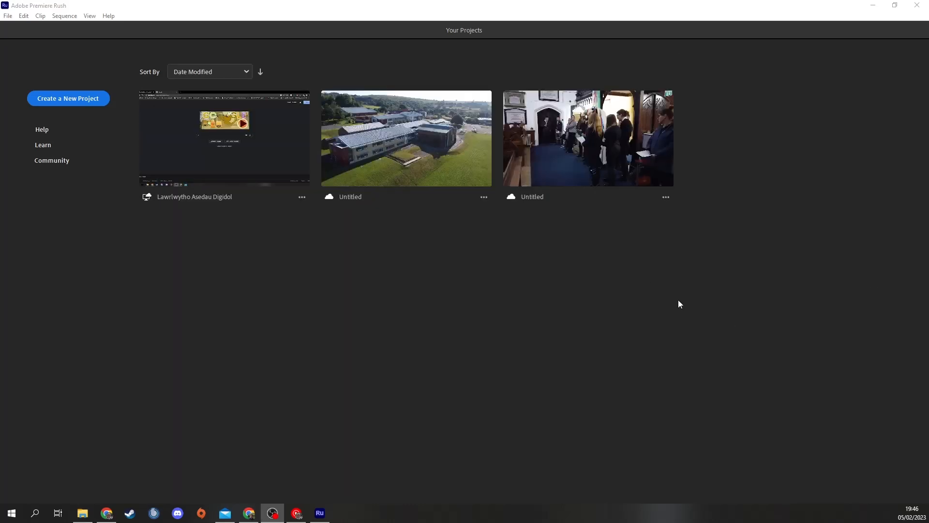
{"action": "left_click", "coordinate": [40, 5]}
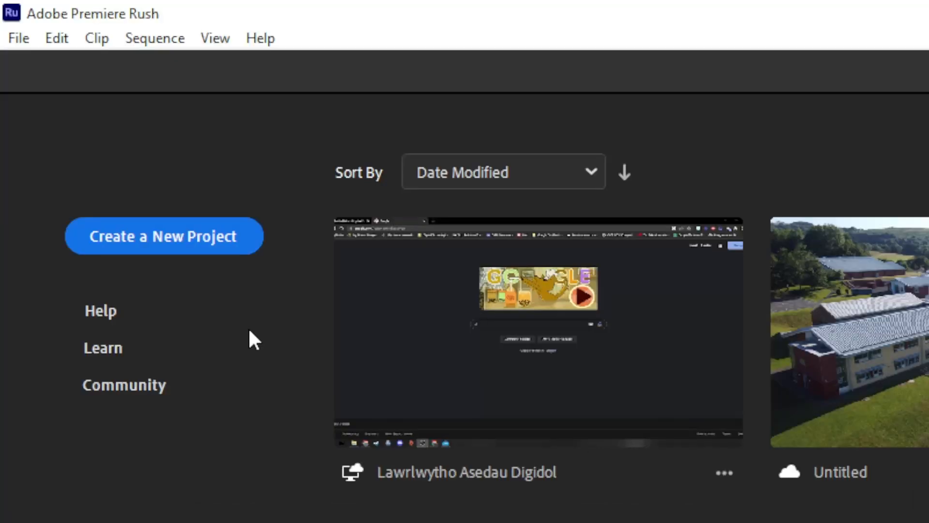
{"action": "left_click", "coordinate": [147, 237]}
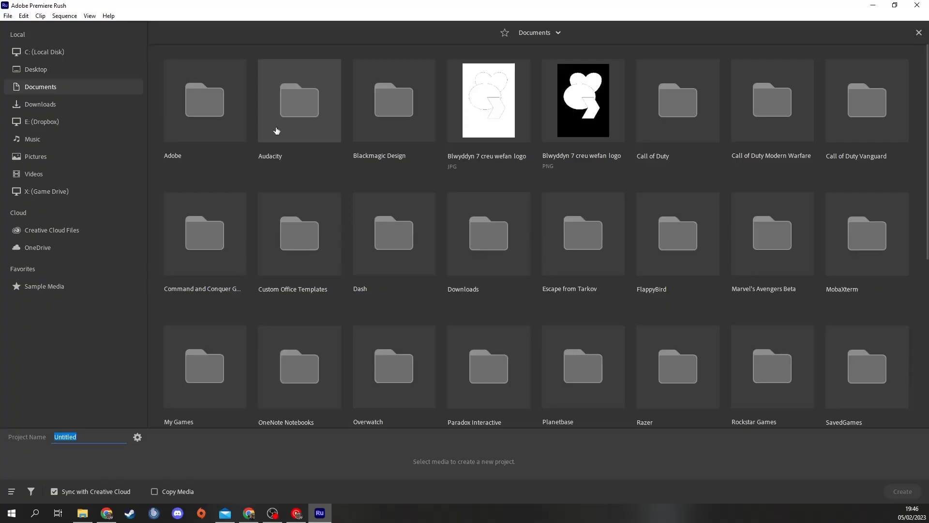
Step: Browse the project media from Documents through Uned 3, Asedau Digidol, Amlgyfrwng and Fideo to the Wedi Trosi folder
{"action": "scroll", "coordinate": [534, 253], "scroll_direction": "down", "scroll_amount": 5}
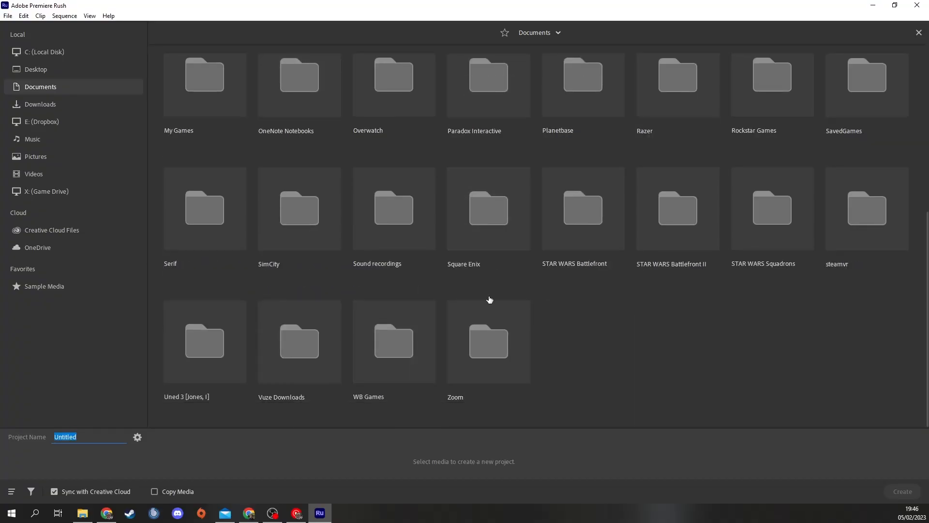
{"action": "left_click", "coordinate": [204, 354]}
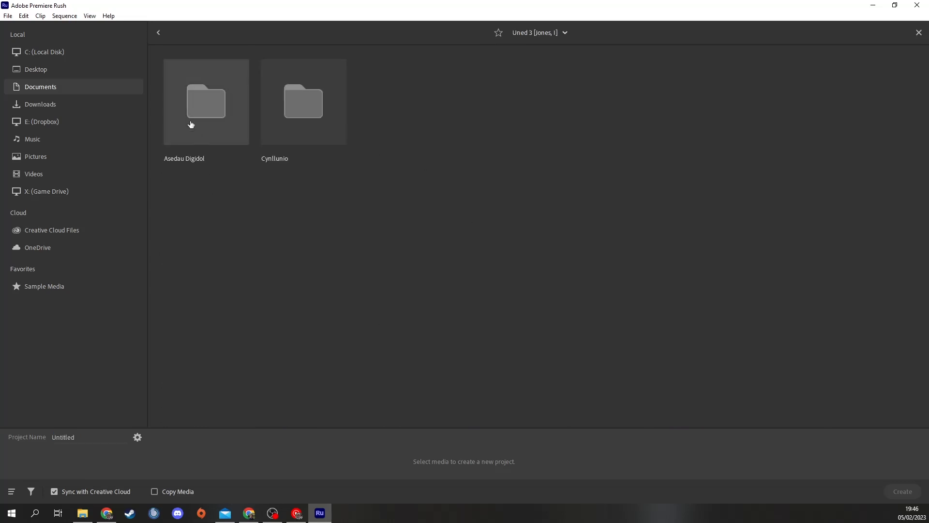
{"action": "left_click", "coordinate": [201, 128]}
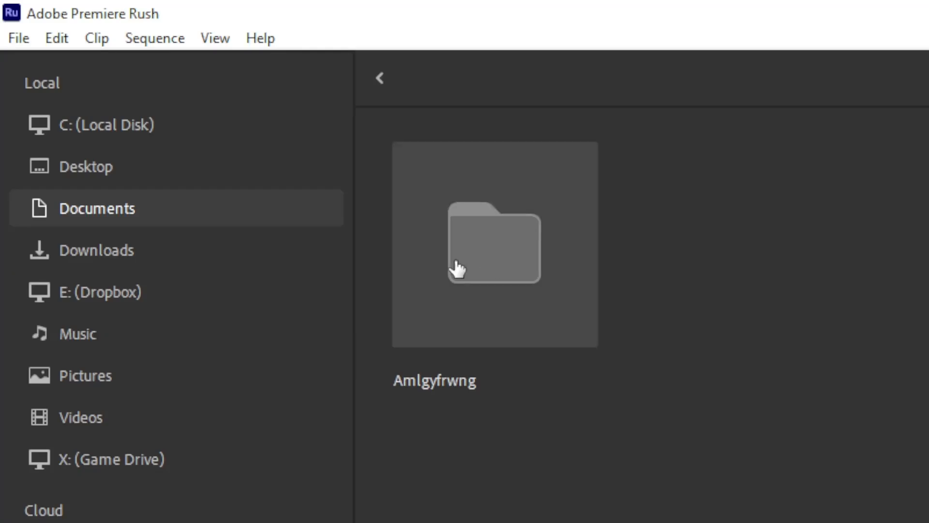
{"action": "left_click", "coordinate": [192, 113]}
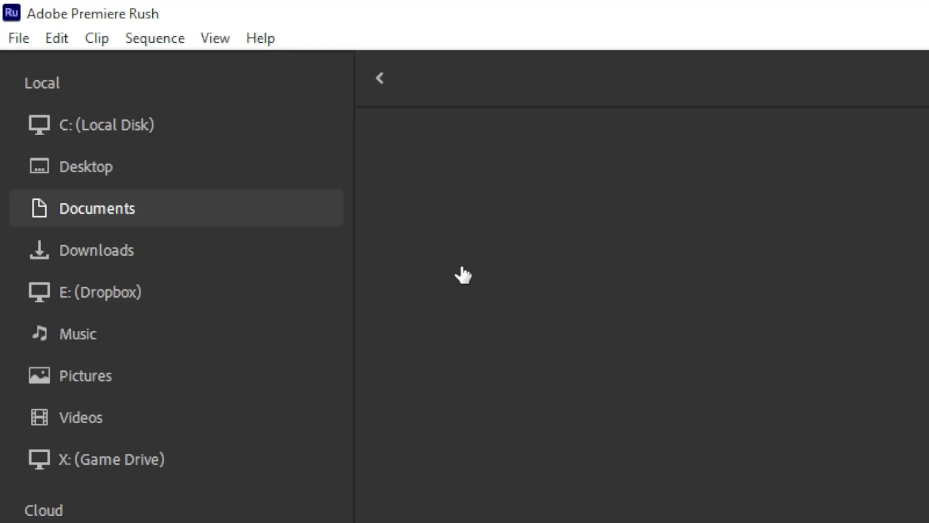
{"action": "left_click", "coordinate": [716, 230]}
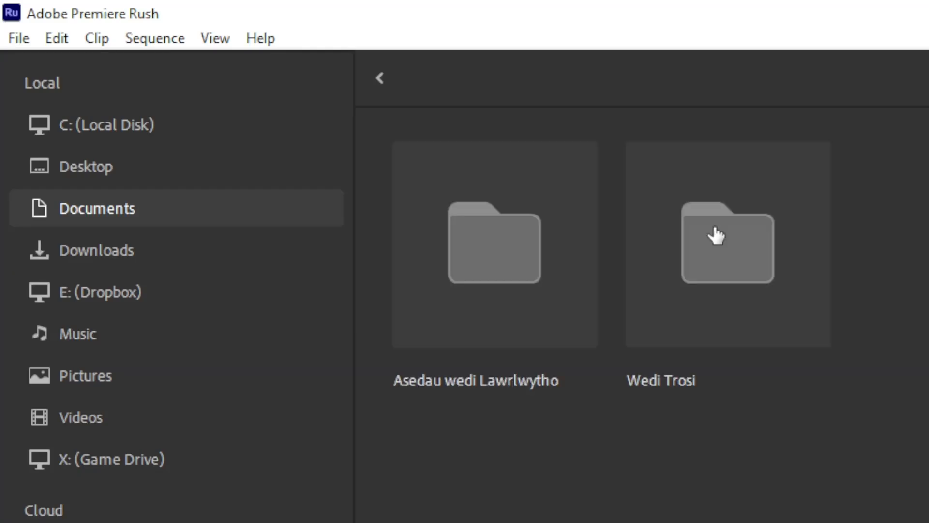
{"action": "left_click", "coordinate": [813, 254]}
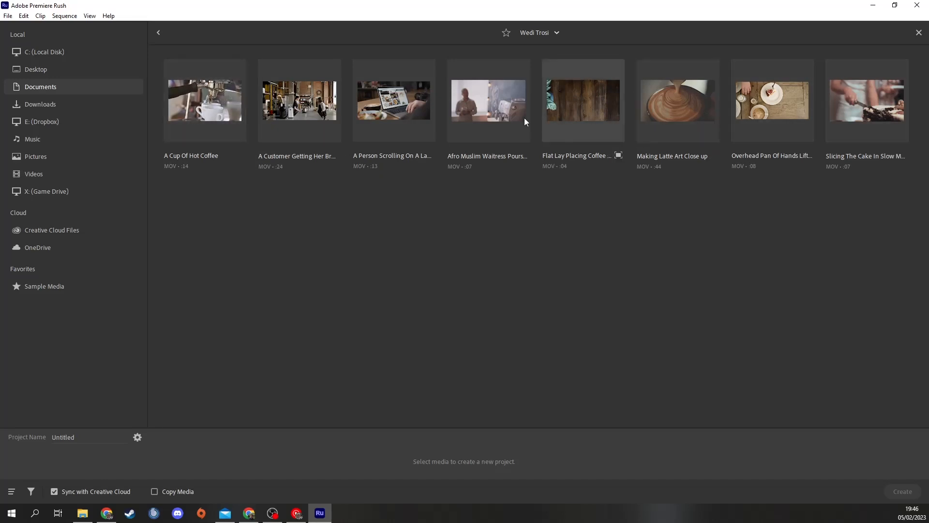
Step: Try picking the overhead pan, waitress and laptop clips individually, and clear that selection
{"action": "left_click", "coordinate": [774, 110]}
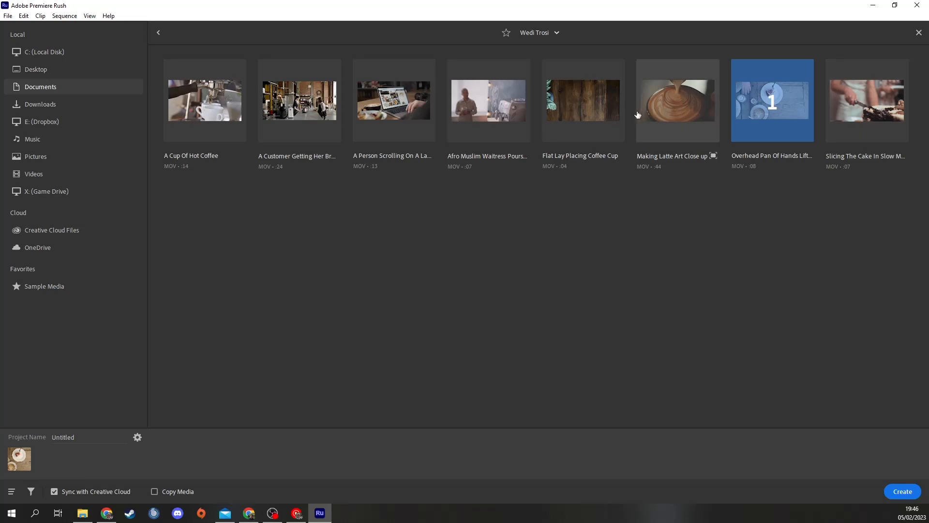
{"action": "left_click", "coordinate": [470, 112]}
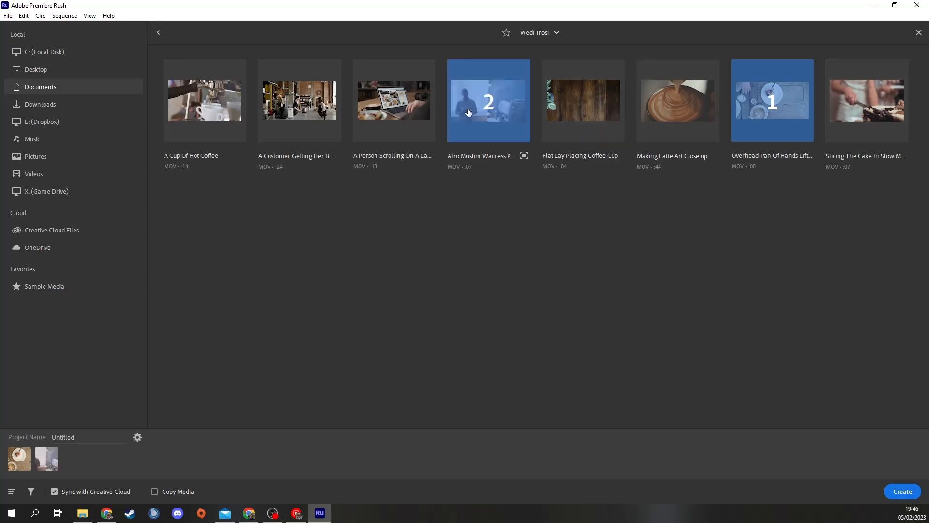
{"action": "left_click", "coordinate": [396, 109]}
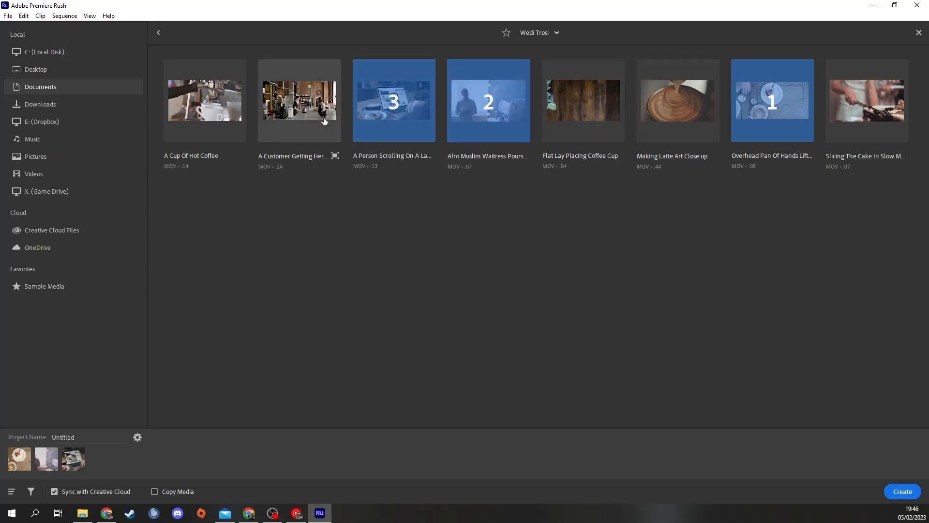
{"action": "left_click", "coordinate": [788, 126]}
{"action": "left_click", "coordinate": [453, 125]}
{"action": "left_click", "coordinate": [426, 125]}
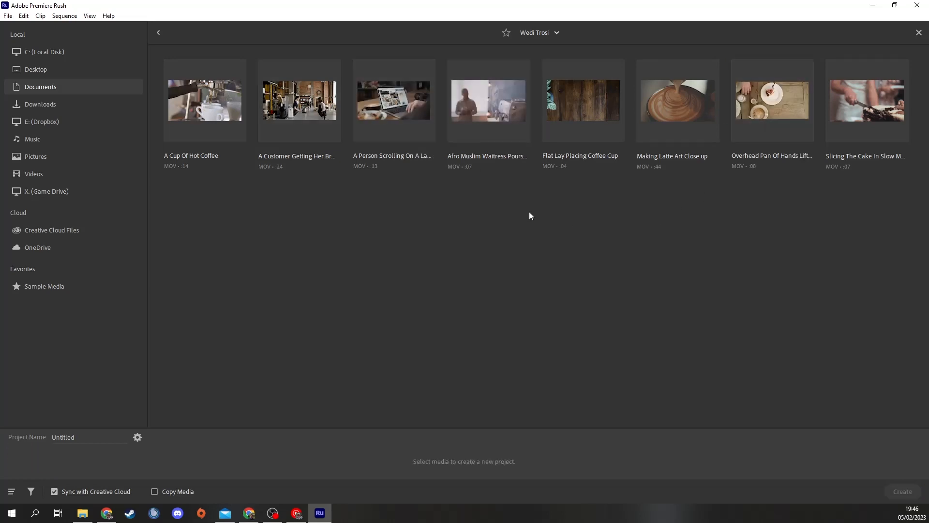
Step: Try selecting every clip in the folder at once, and deselect them all one by one
{"action": "left_click", "coordinate": [580, 109]}
{"action": "key", "text": "ctrl+a"}
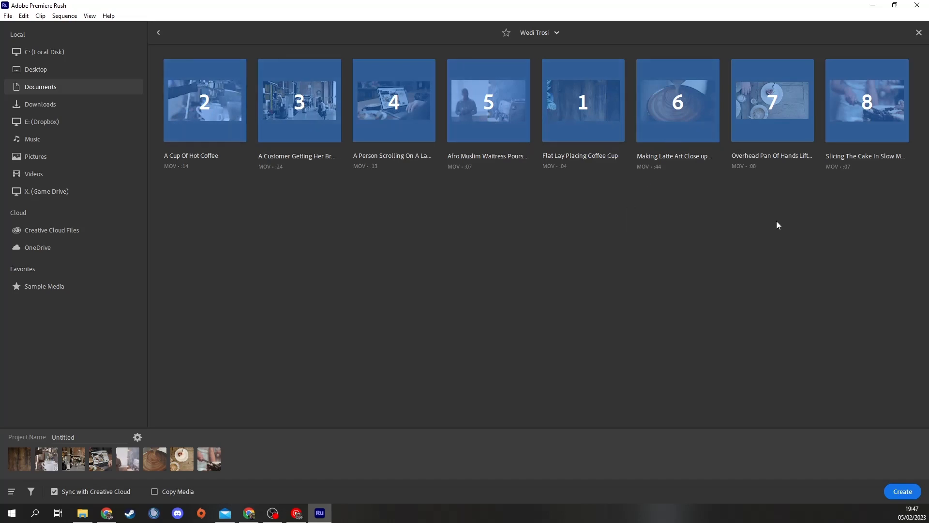
{"action": "left_click", "coordinate": [848, 132]}
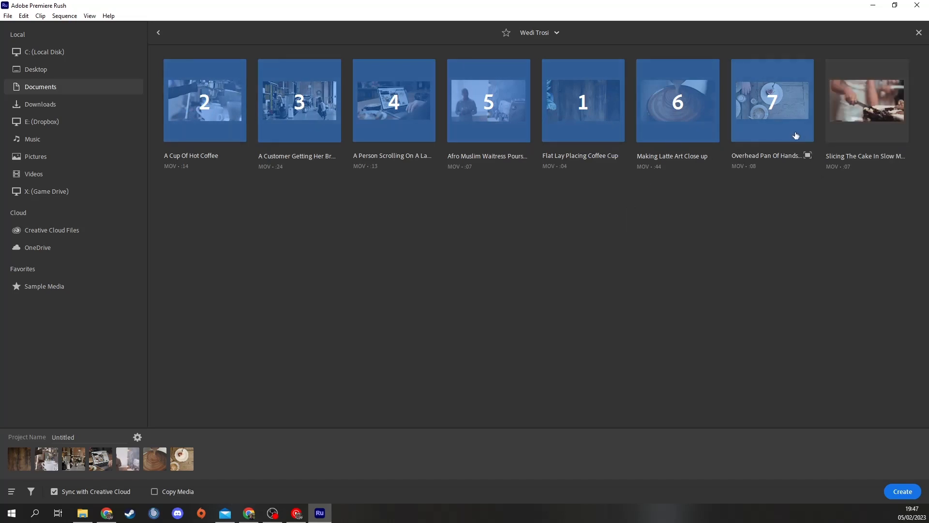
{"action": "left_click", "coordinate": [672, 126]}
{"action": "left_click", "coordinate": [587, 125]}
{"action": "left_click", "coordinate": [486, 124]}
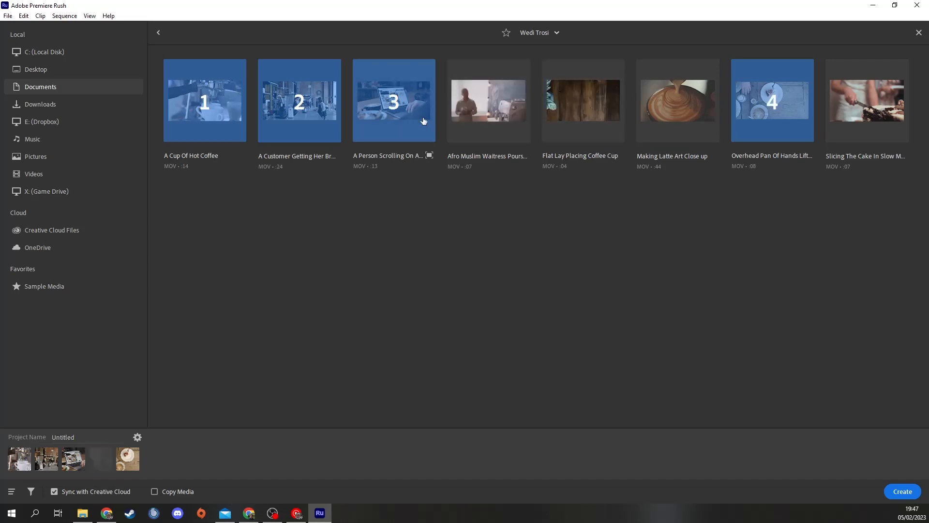
{"action": "left_click", "coordinate": [419, 121]}
{"action": "left_click", "coordinate": [301, 124]}
{"action": "left_click", "coordinate": [205, 124]}
{"action": "left_click", "coordinate": [783, 121]}
Step: Select clips in this order: Overhead Pan, Person Scrolling, Customer Getting Her Brewed Coffee, Cup Of Hot Coffee, Flat Lay, Making Latte Art
{"action": "left_click", "coordinate": [784, 123]}
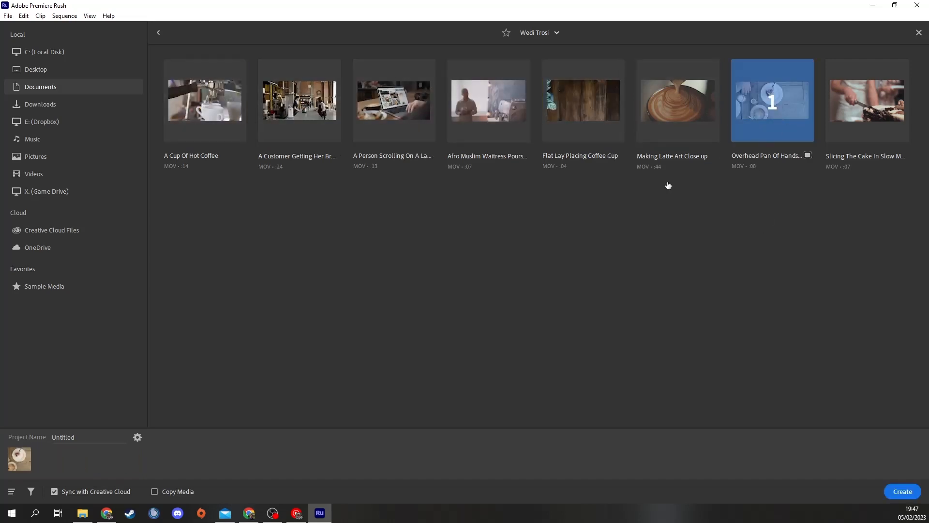
{"action": "left_click", "coordinate": [395, 121]}
{"action": "left_click", "coordinate": [281, 125]}
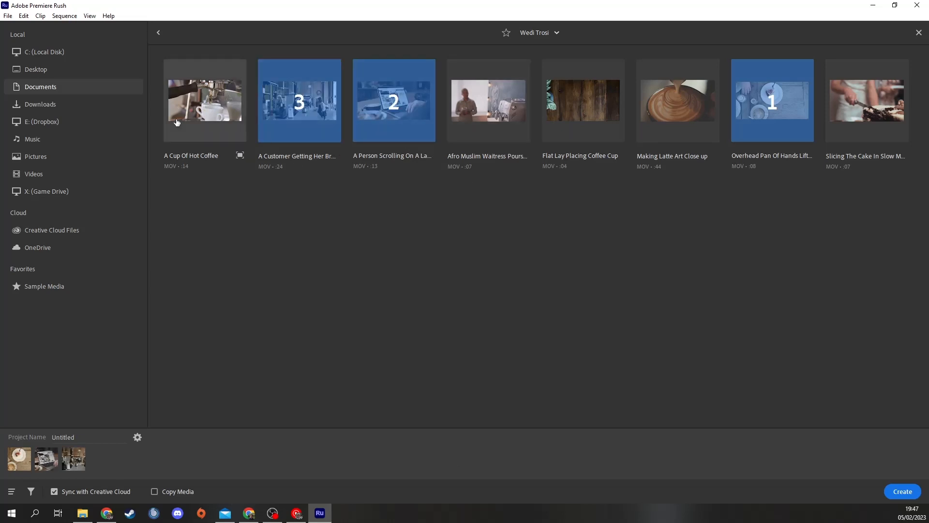
{"action": "left_click", "coordinate": [188, 109]}
{"action": "left_click", "coordinate": [577, 114]}
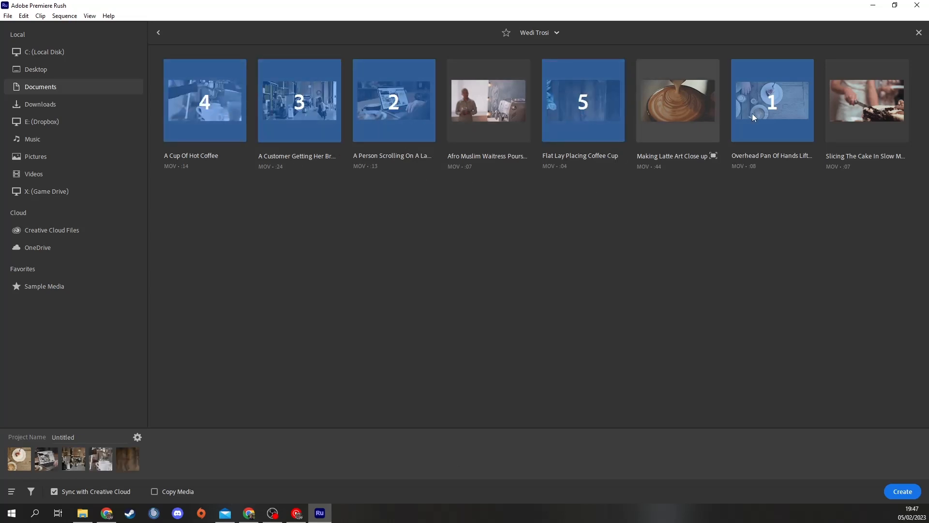
{"action": "left_click", "coordinate": [680, 121]}
Step: Add the waitress clip seventh and Slicing The Cake In Slow Motion eighth, and create the project from the selection
{"action": "left_click", "coordinate": [879, 123]}
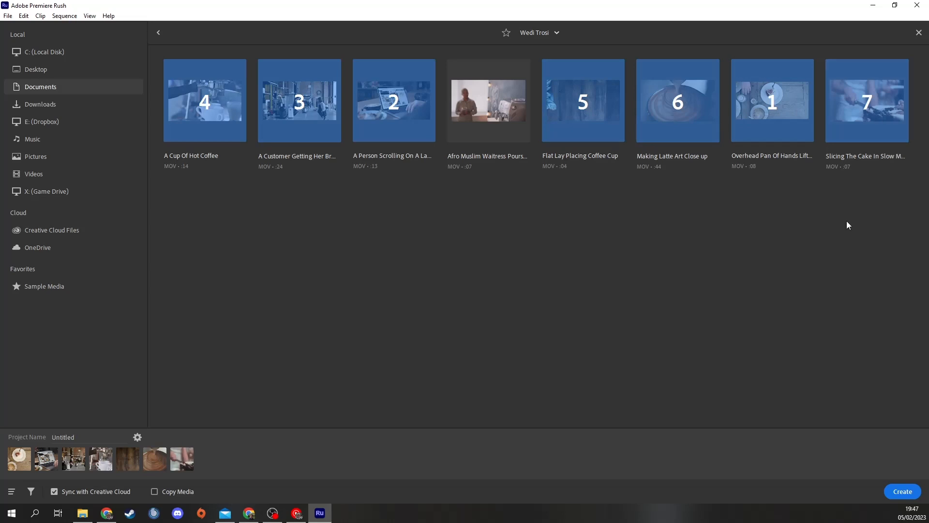
{"action": "left_click", "coordinate": [489, 136]}
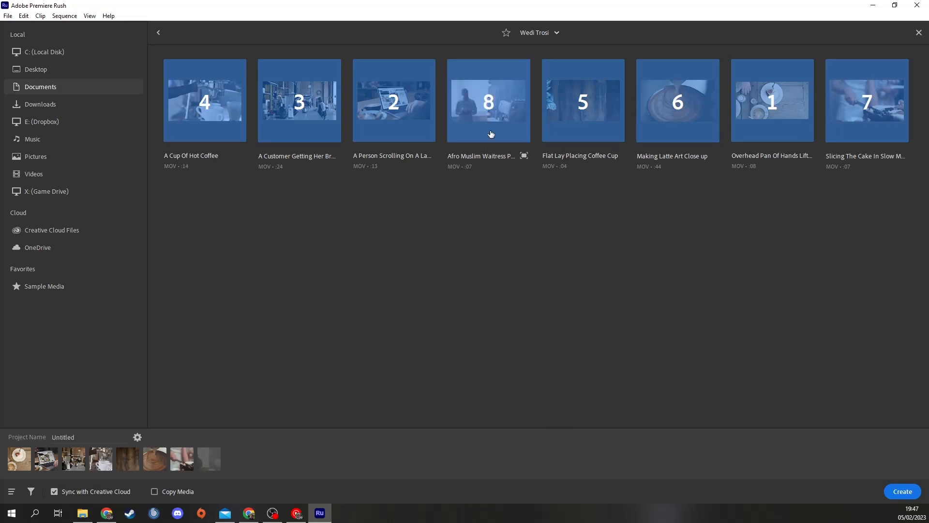
{"action": "left_click", "coordinate": [492, 138]}
{"action": "left_click", "coordinate": [873, 127]}
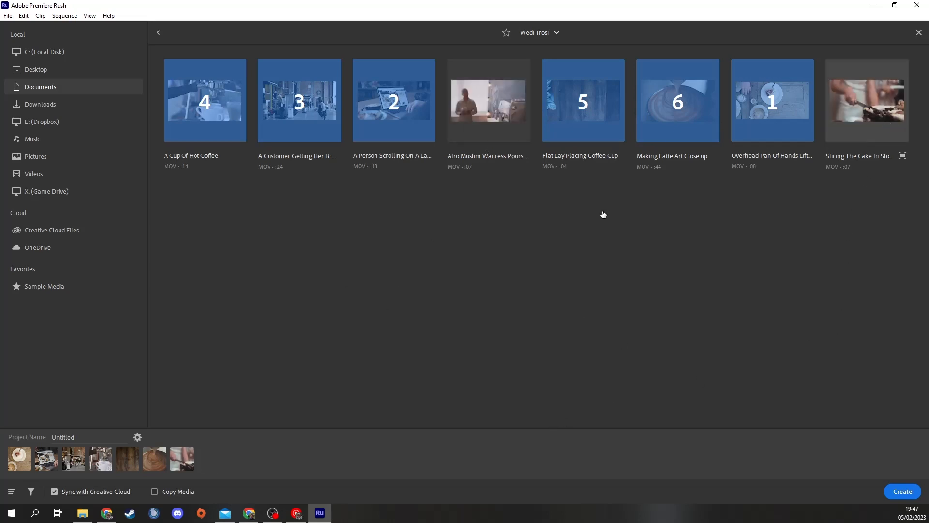
{"action": "left_click", "coordinate": [489, 118]}
{"action": "left_click", "coordinate": [861, 116]}
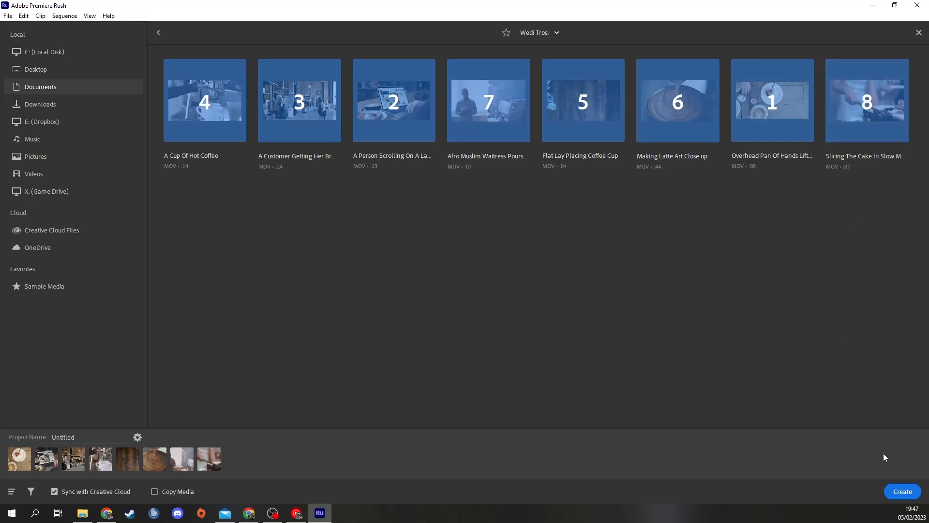
{"action": "left_click", "coordinate": [909, 492]}
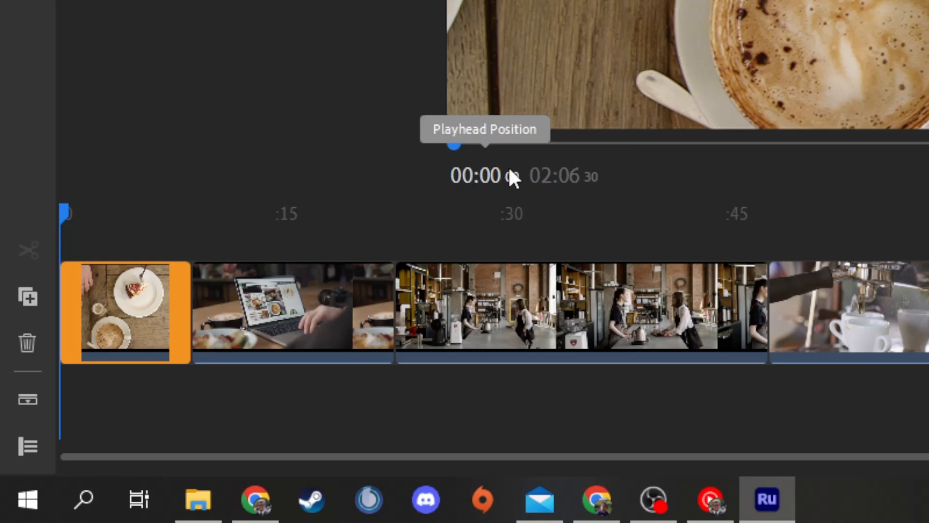
Step: Scrub the playhead along the beginning of the timeline and return it to 00:00
{"action": "left_click_drag", "start_coordinate": [62, 215], "coordinate": [131, 221]}
{"action": "mouse_move", "coordinate": [50, 213]}
{"action": "left_mouse_down"}
{"action": "mouse_move", "coordinate": [243, 228]}
{"action": "mouse_move", "coordinate": [61, 213]}
{"action": "left_mouse_up"}
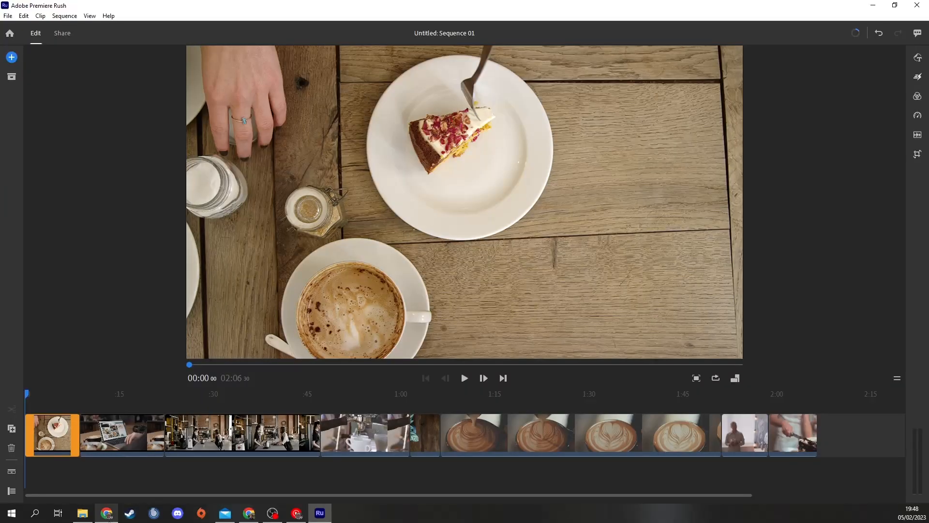
Step: Switch to Chrome to look at the Dyluniad planning slides, and return to Premiere Rush
{"action": "left_click", "coordinate": [248, 513]}
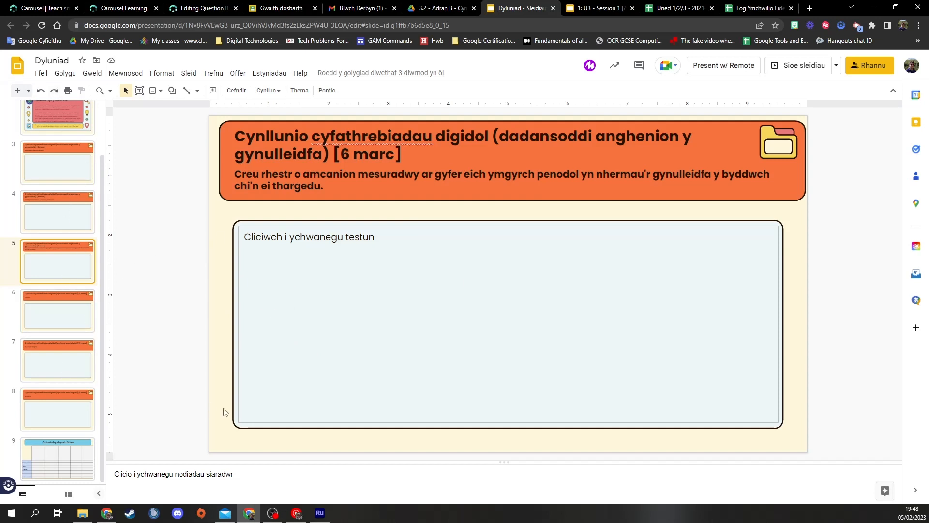
{"action": "left_click", "coordinate": [319, 513]}
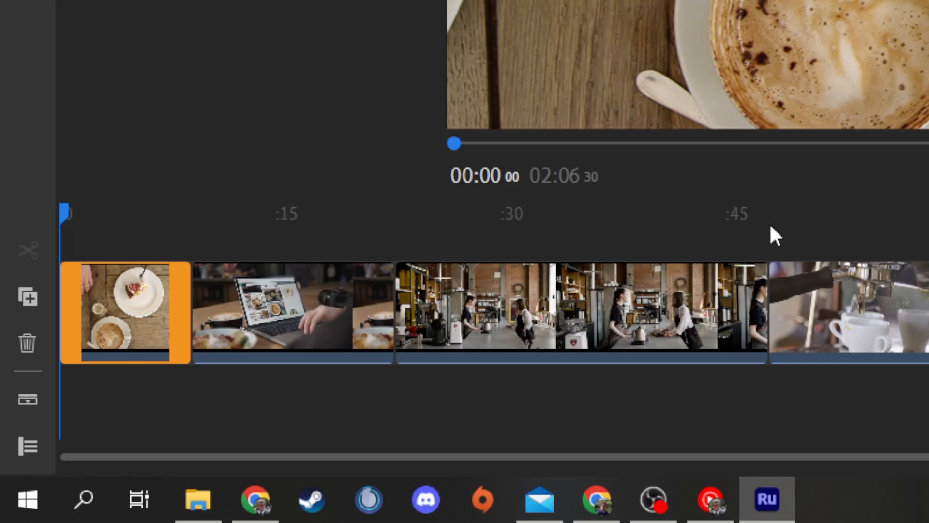
Step: Examine the timeline clips at different time scales, from individual seconds of the first clip to most of the sequence
{"action": "scroll", "coordinate": [770, 226], "scroll_direction": "up", "scroll_amount": 2}
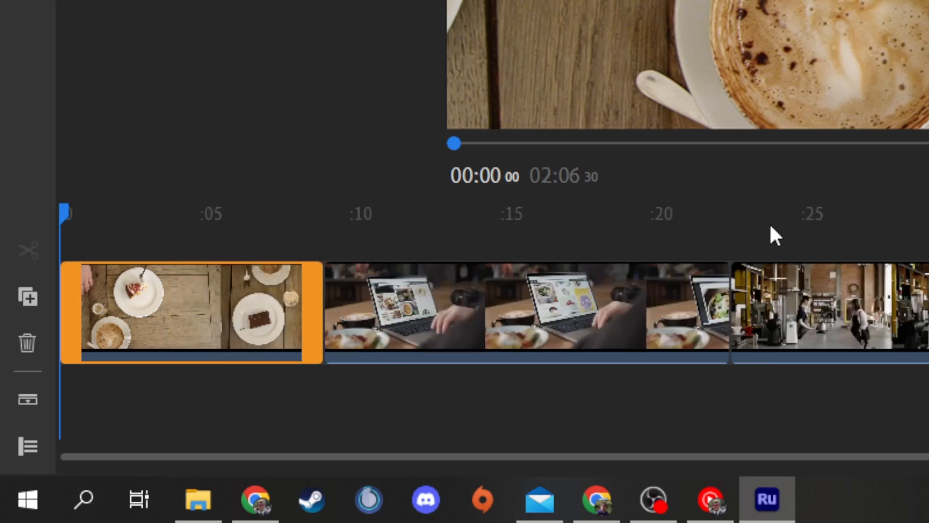
{"action": "scroll", "coordinate": [771, 227], "scroll_direction": "up", "scroll_amount": 2}
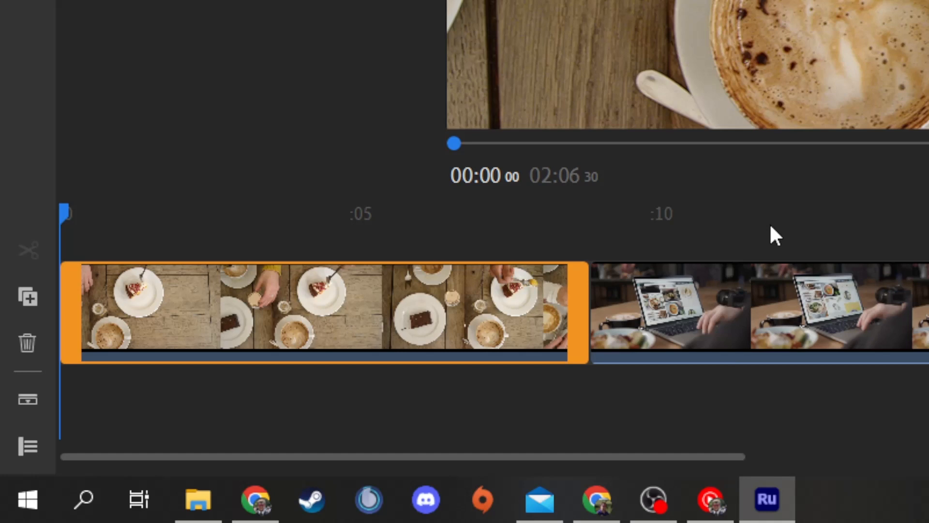
{"action": "scroll", "coordinate": [773, 236], "scroll_direction": "up", "scroll_amount": 2}
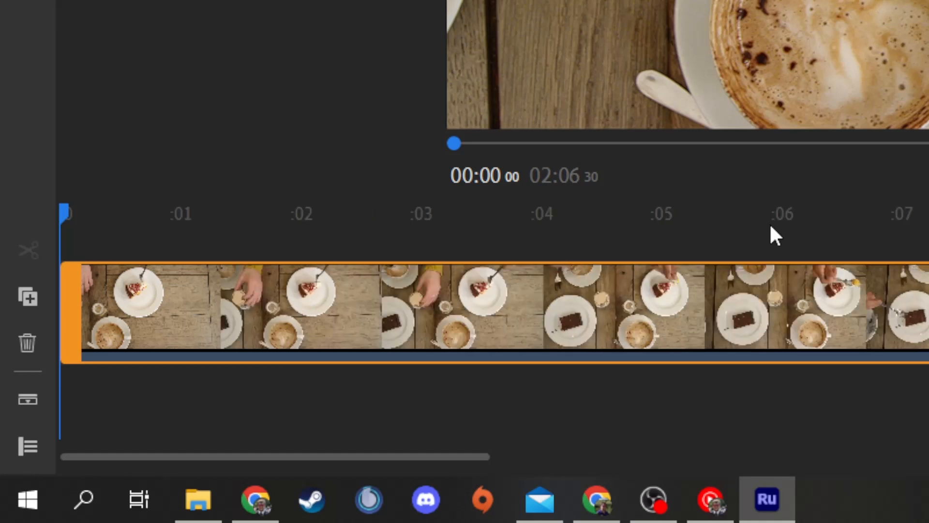
{"action": "scroll", "coordinate": [773, 236], "scroll_direction": "up", "scroll_amount": 2}
{"action": "scroll", "coordinate": [773, 236], "scroll_direction": "up", "scroll_amount": 2}
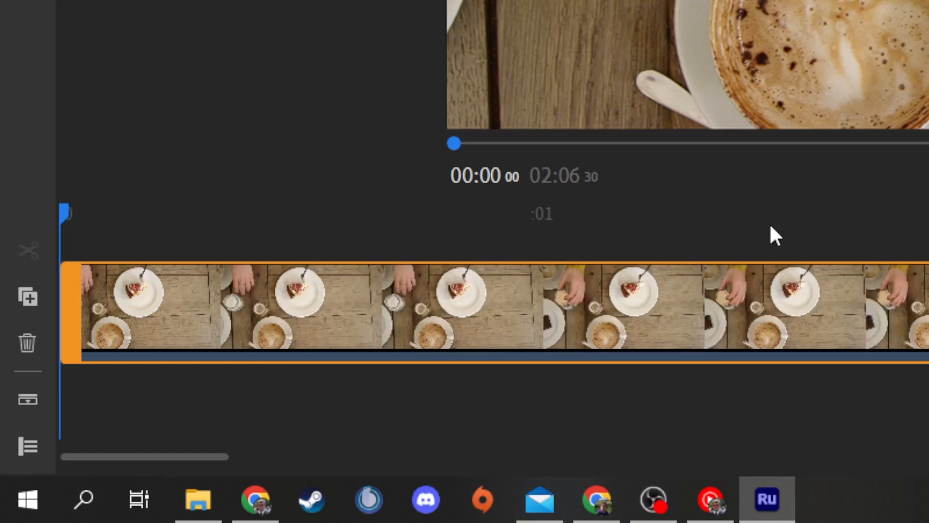
{"action": "scroll", "coordinate": [771, 227], "scroll_direction": "down", "scroll_amount": 2}
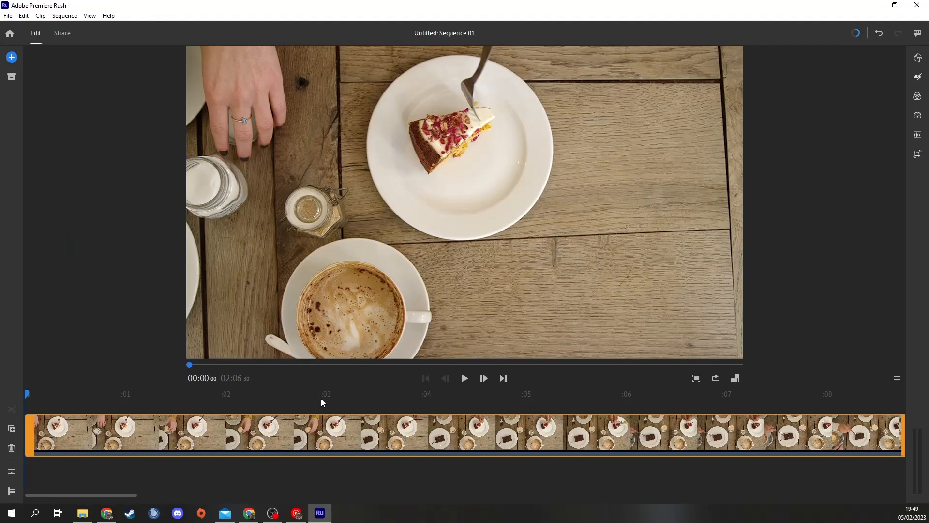
{"action": "scroll", "coordinate": [321, 399], "scroll_direction": "down", "scroll_amount": 4}
{"action": "scroll", "coordinate": [321, 403], "scroll_direction": "down", "scroll_amount": 2}
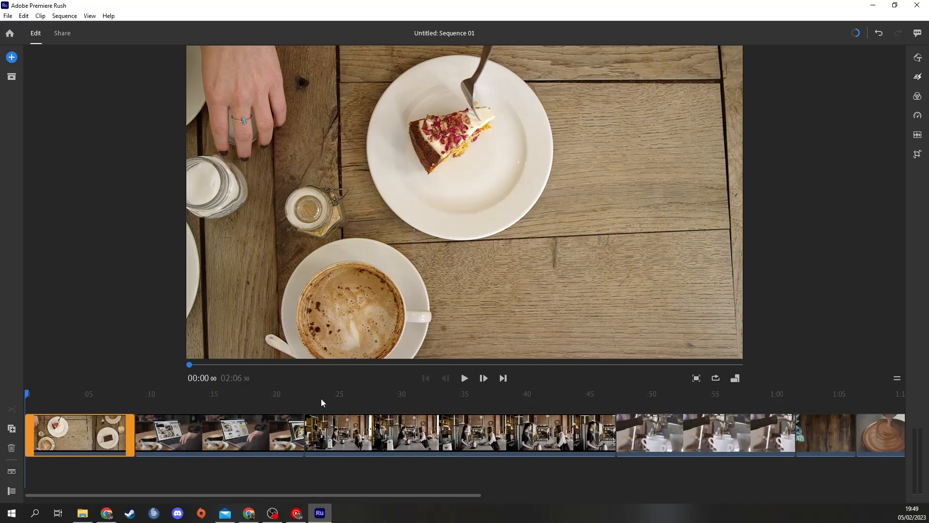
Step: Scrub the playhead over the enlarged opening clip and bring it back to the sequence start
{"action": "scroll", "coordinate": [321, 402], "scroll_direction": "up", "scroll_amount": 2}
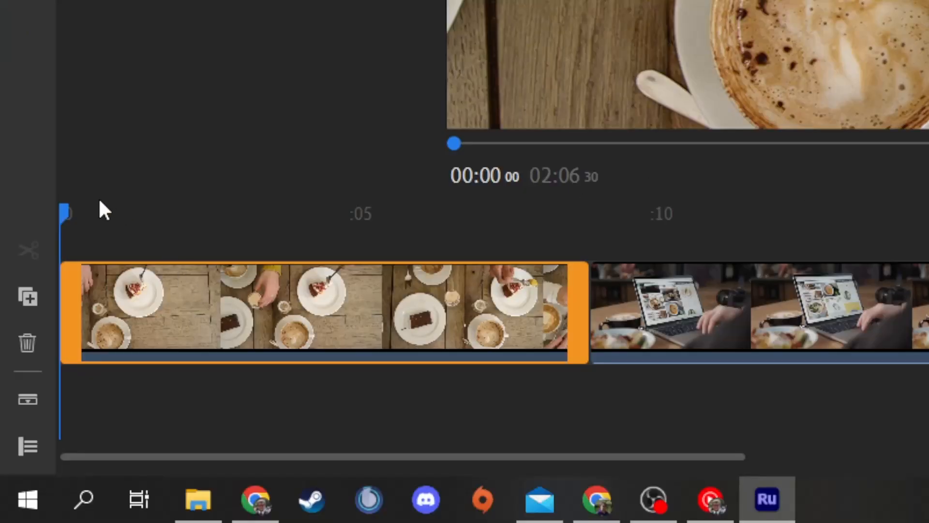
{"action": "left_click_drag", "start_coordinate": [63, 214], "coordinate": [62, 248]}
{"action": "left_click_drag", "start_coordinate": [66, 215], "coordinate": [39, 217]}
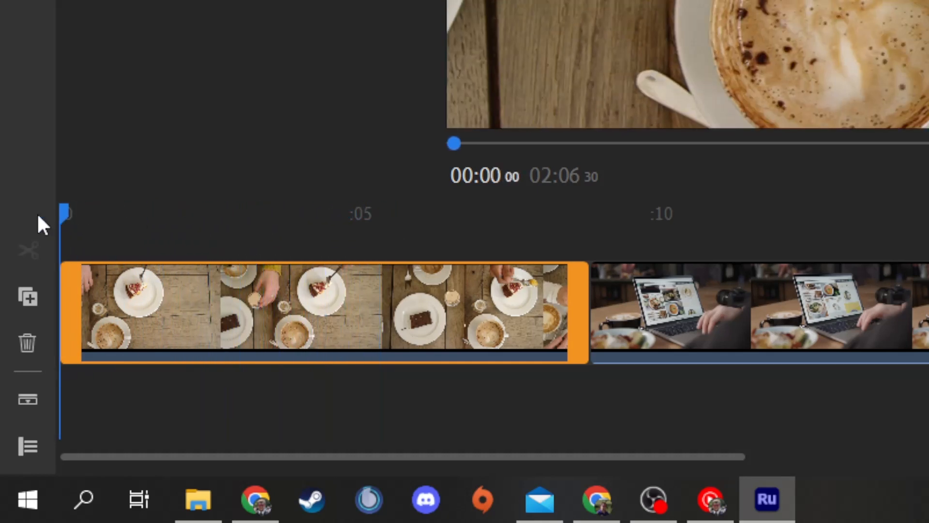
Step: Preview the opening cake-and-coffee clip and trim its start to the playhead at 00:01 44
{"action": "left_click_drag", "start_coordinate": [63, 213], "coordinate": [30, 210]}
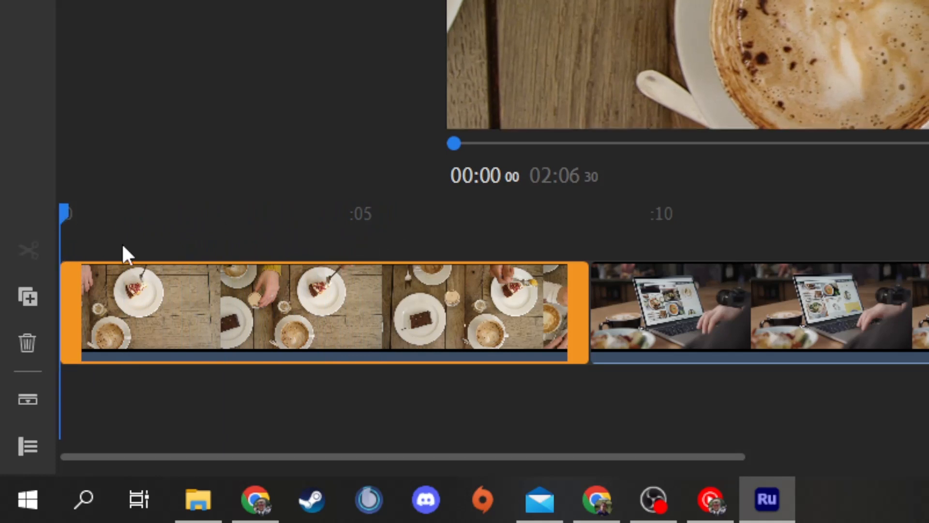
{"action": "key", "text": "space"}
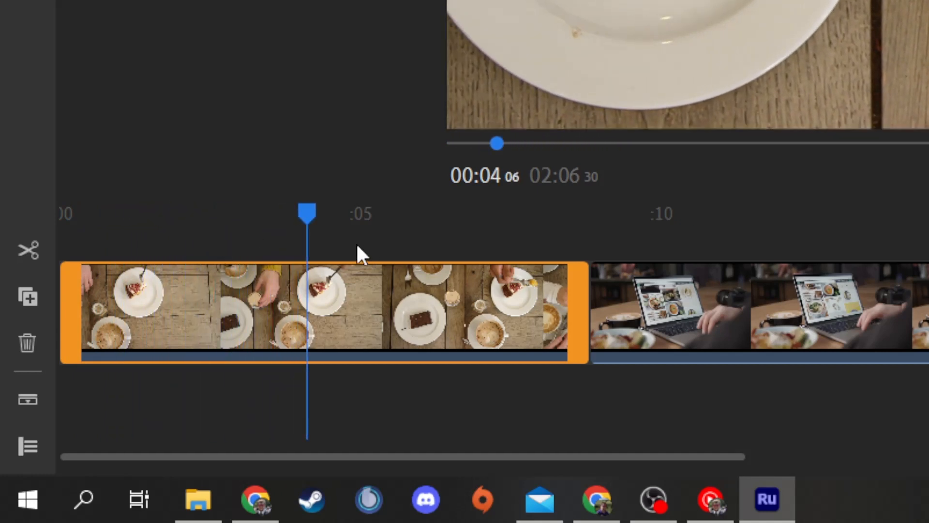
{"action": "left_click_drag", "start_coordinate": [316, 219], "coordinate": [188, 216]}
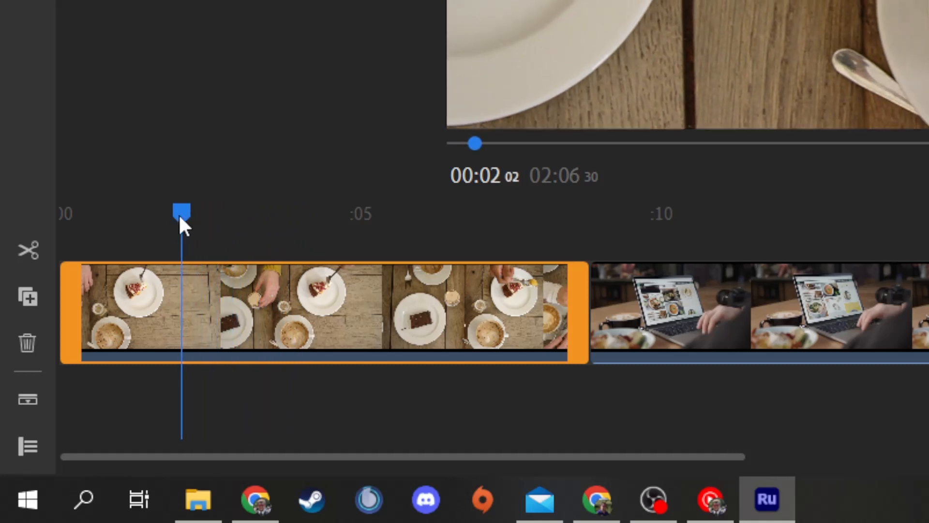
{"action": "left_click_drag", "start_coordinate": [180, 218], "coordinate": [173, 243]}
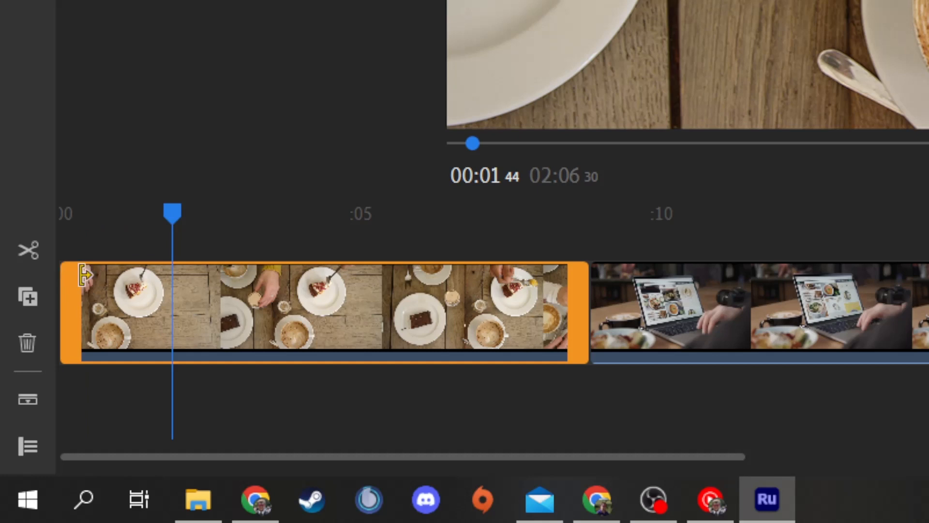
{"action": "left_click_drag", "start_coordinate": [68, 286], "coordinate": [175, 307]}
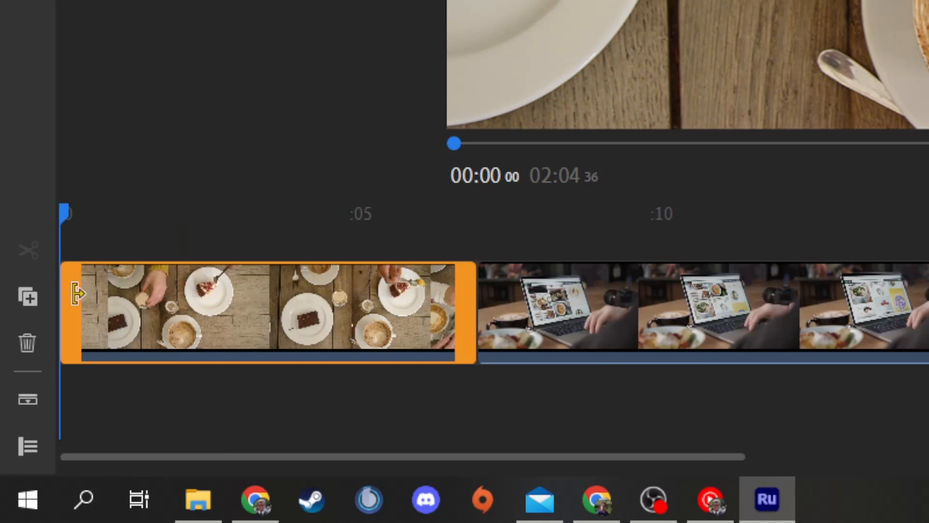
Step: Play the opening clip and trim its end to 00:04 45, checking the cut into the laptop clip
{"action": "key", "text": "space"}
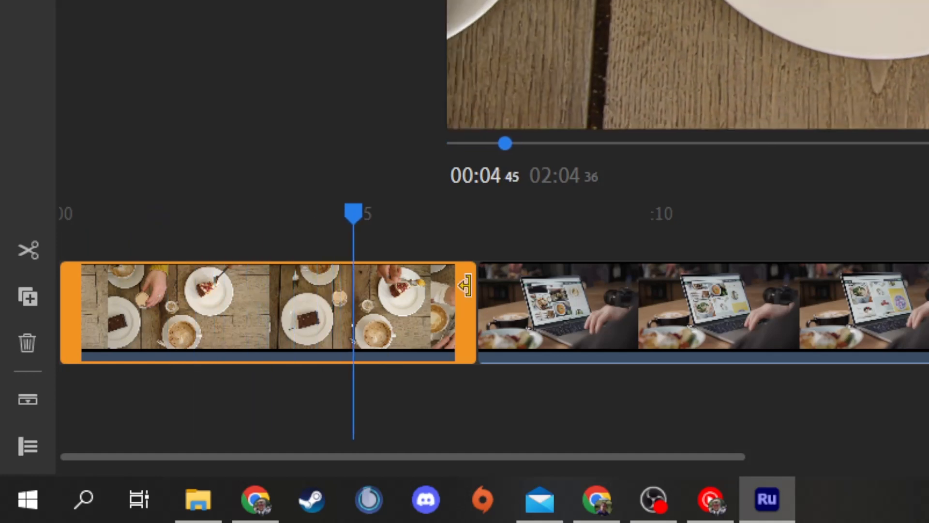
{"action": "left_click_drag", "start_coordinate": [465, 287], "coordinate": [347, 285]}
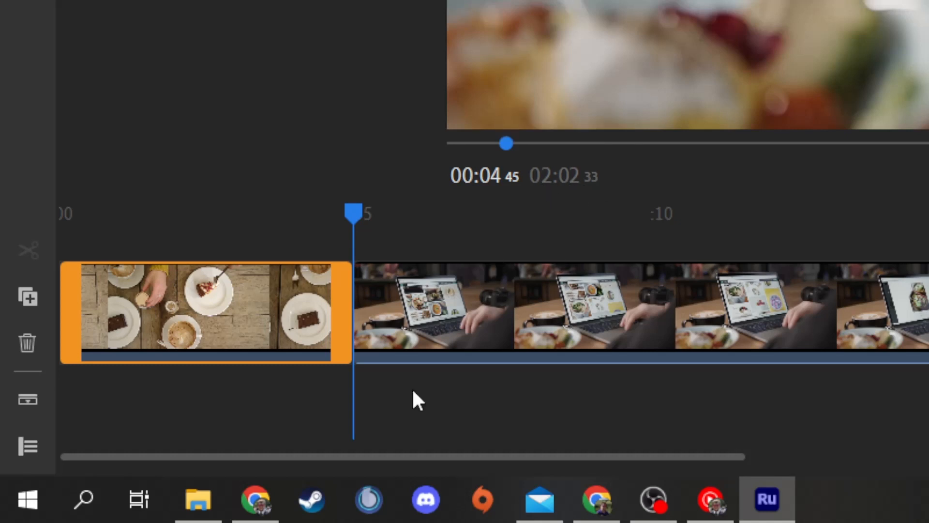
{"action": "left_click", "coordinate": [413, 298]}
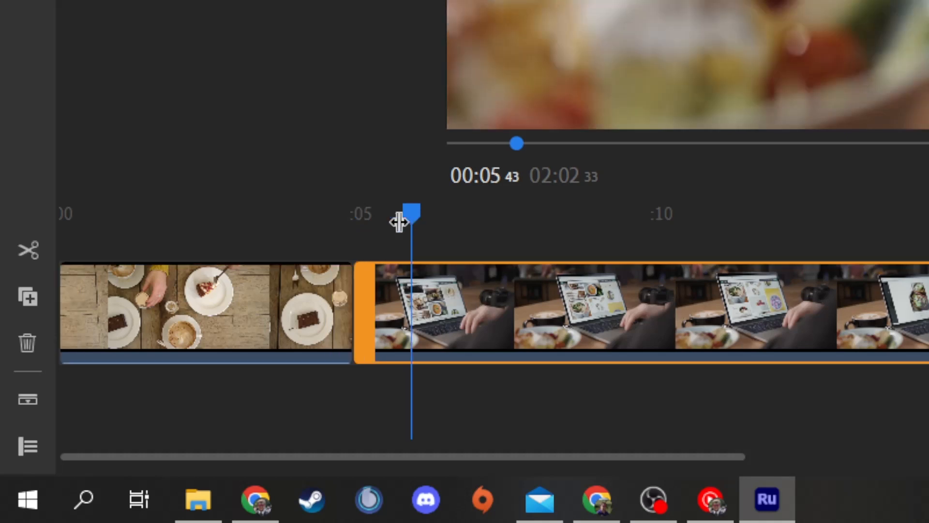
{"action": "left_click_drag", "start_coordinate": [399, 222], "coordinate": [354, 230]}
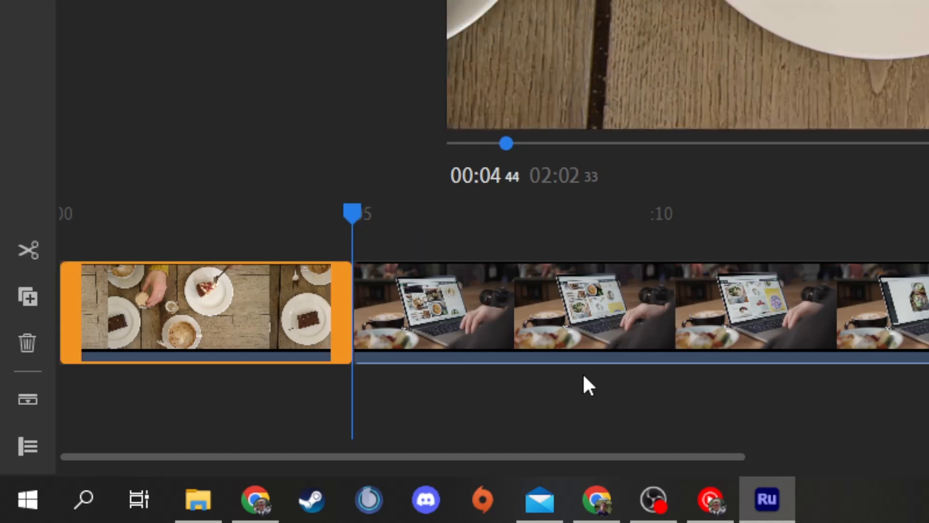
Step: Preview the laptop clip, trim its start to 00:07 38, and shorten its end so the clip lasts about 2.7 seconds
{"action": "key", "text": "space"}
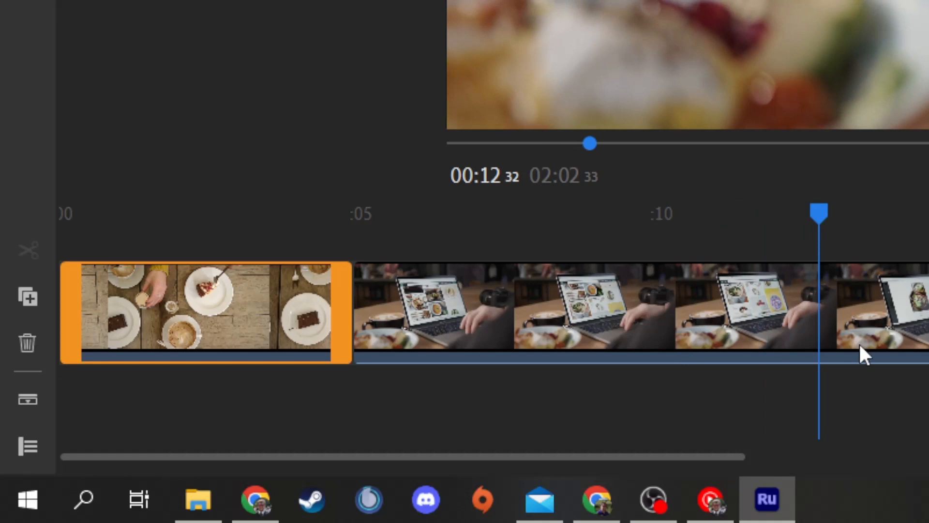
{"action": "left_click", "coordinate": [868, 337]}
{"action": "left_click_drag", "start_coordinate": [855, 212], "coordinate": [529, 245]}
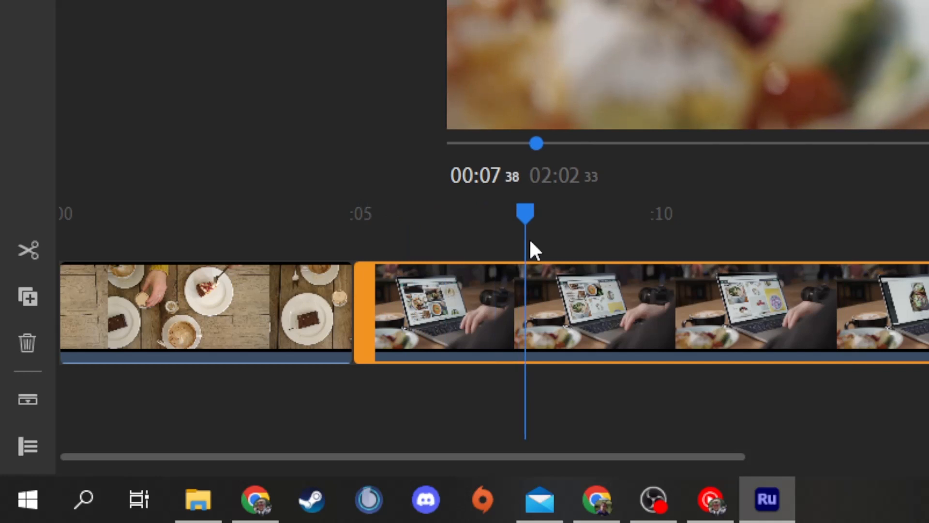
{"action": "left_click_drag", "start_coordinate": [365, 290], "coordinate": [525, 283]}
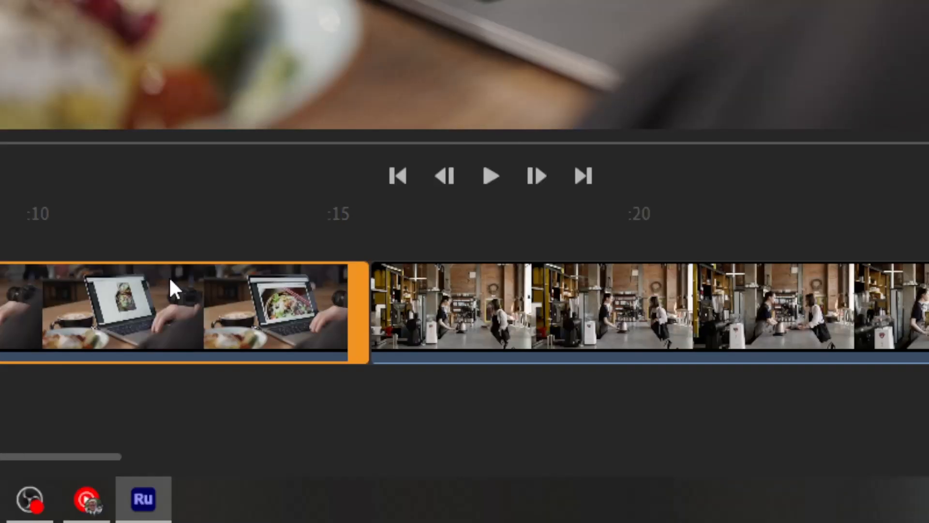
{"action": "left_click_drag", "start_coordinate": [357, 301], "coordinate": [70, 315]}
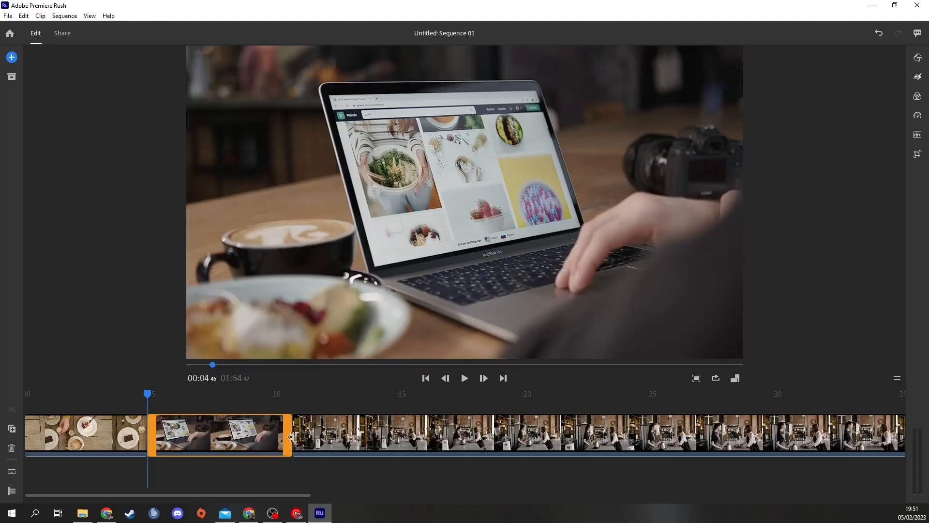
{"action": "left_click_drag", "start_coordinate": [290, 425], "coordinate": [211, 435]}
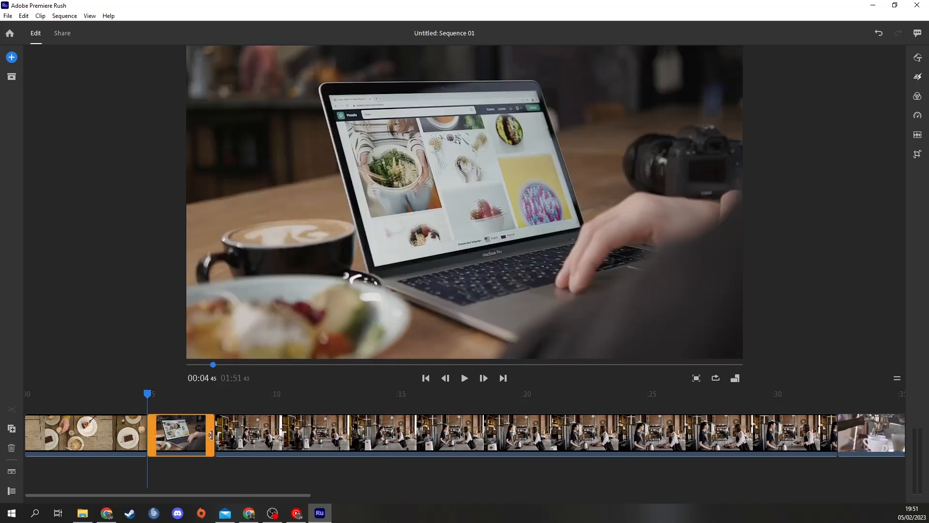
Step: Preview the café counter clip and trim both its end and start, leaving about 2.2 seconds
{"action": "key", "text": "space"}
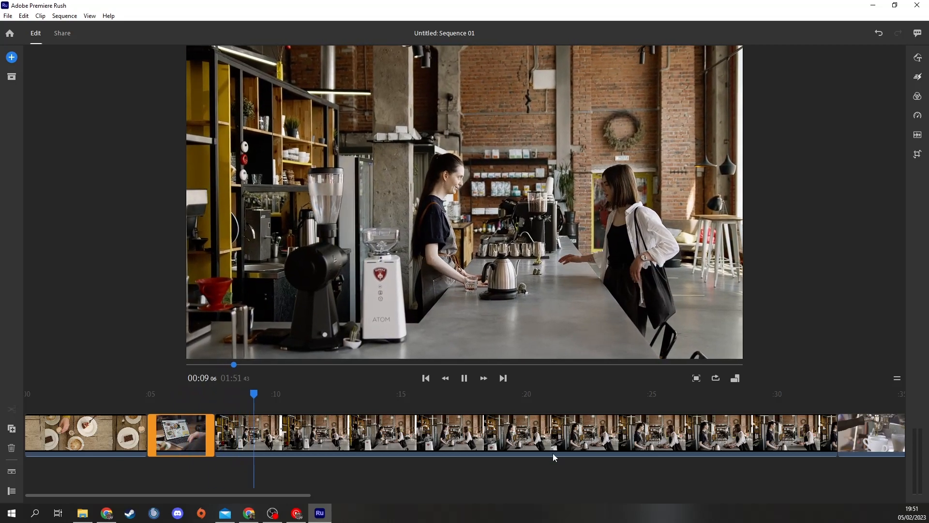
{"action": "left_click", "coordinate": [757, 430]}
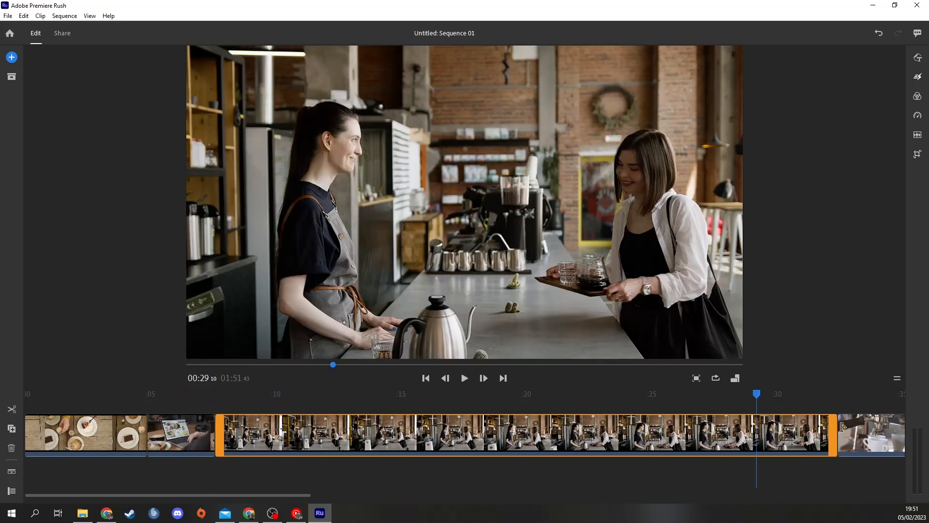
{"action": "left_click_drag", "start_coordinate": [833, 429], "coordinate": [313, 430]}
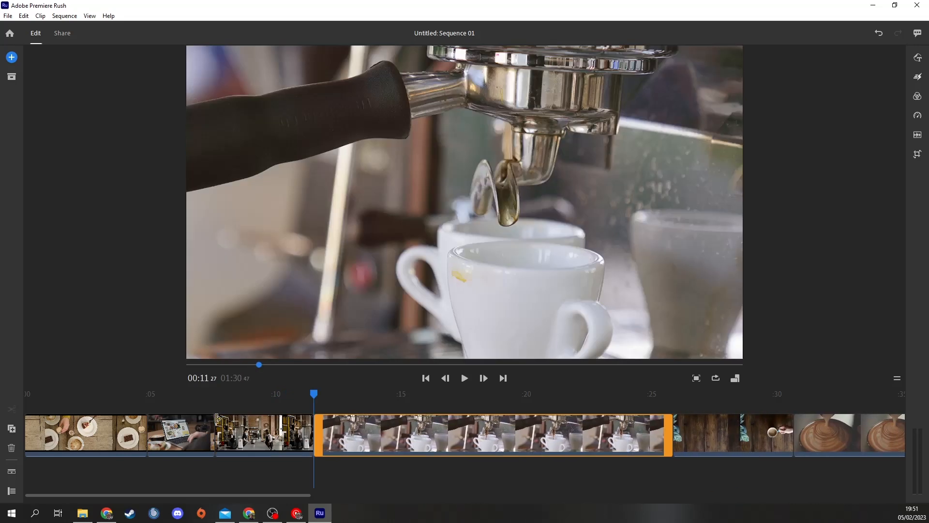
{"action": "left_click", "coordinate": [217, 419]}
{"action": "left_click_drag", "start_coordinate": [220, 419], "coordinate": [261, 420]}
Step: Play the shortened café counter clip and extend its end so it lasts about 3.7 seconds
{"action": "key", "text": "space"}
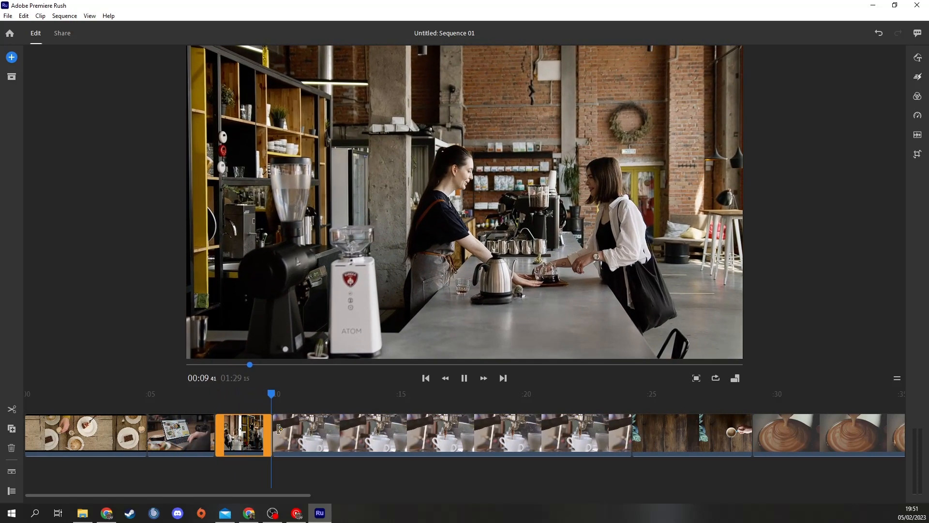
{"action": "key", "text": "space"}
{"action": "left_click_drag", "start_coordinate": [271, 429], "coordinate": [307, 429]}
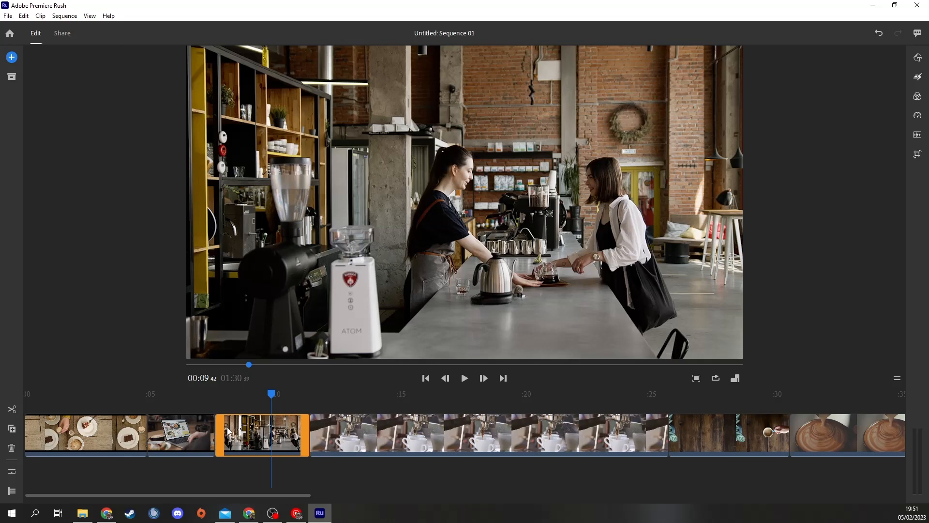
Step: Extend the end of the laptop clip and trim more off its start, leaving about 3.7 seconds
{"action": "left_click", "coordinate": [184, 435]}
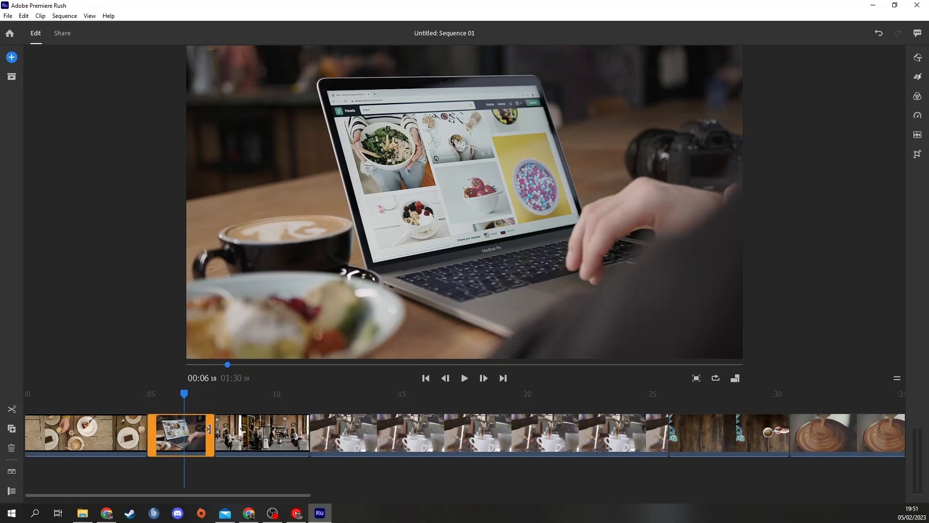
{"action": "left_click_drag", "start_coordinate": [209, 429], "coordinate": [318, 429]}
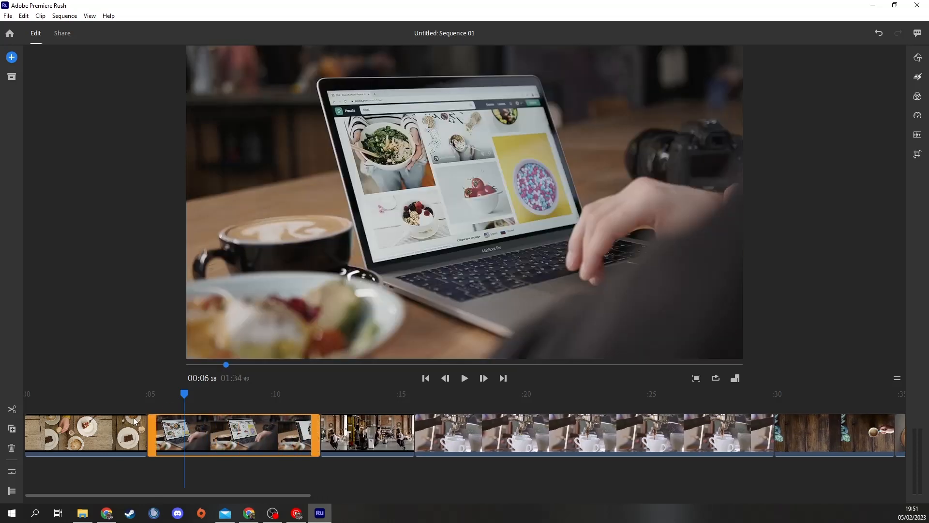
{"action": "left_click_drag", "start_coordinate": [152, 426], "coordinate": [238, 426]}
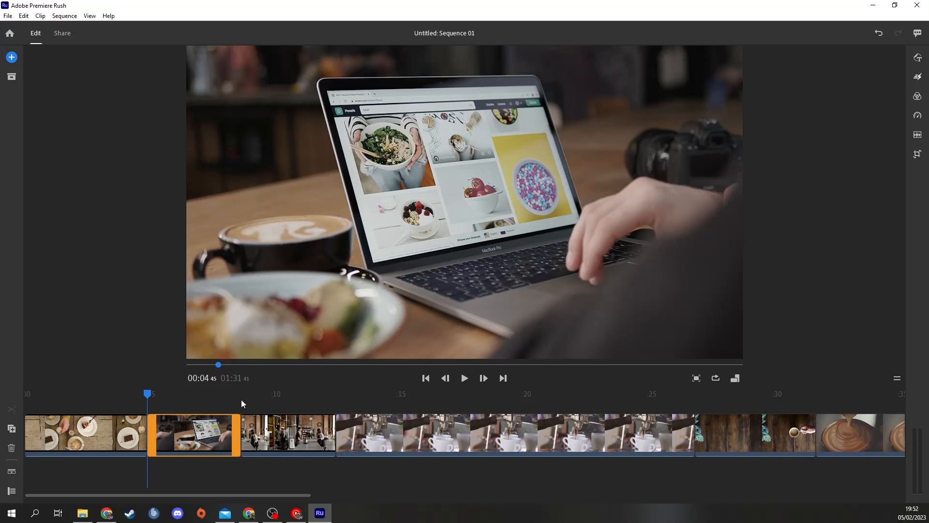
Step: Trim the end of the espresso machine clip so it lasts about 2.8 seconds
{"action": "left_click", "coordinate": [360, 426]}
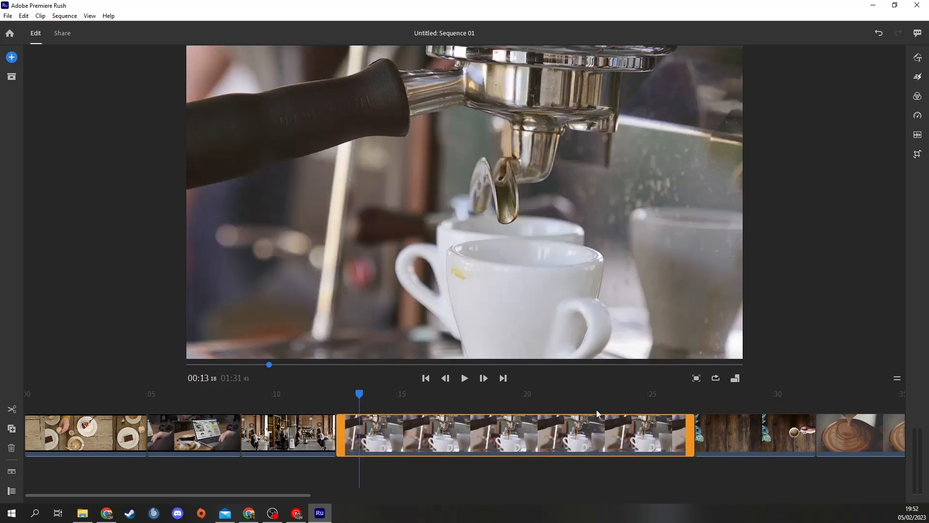
{"action": "left_click_drag", "start_coordinate": [691, 425], "coordinate": [407, 428]}
Step: Scrub the beginning of the wooden-table coffee cup clip and trim about one second off its start
{"action": "left_click", "coordinate": [469, 434]}
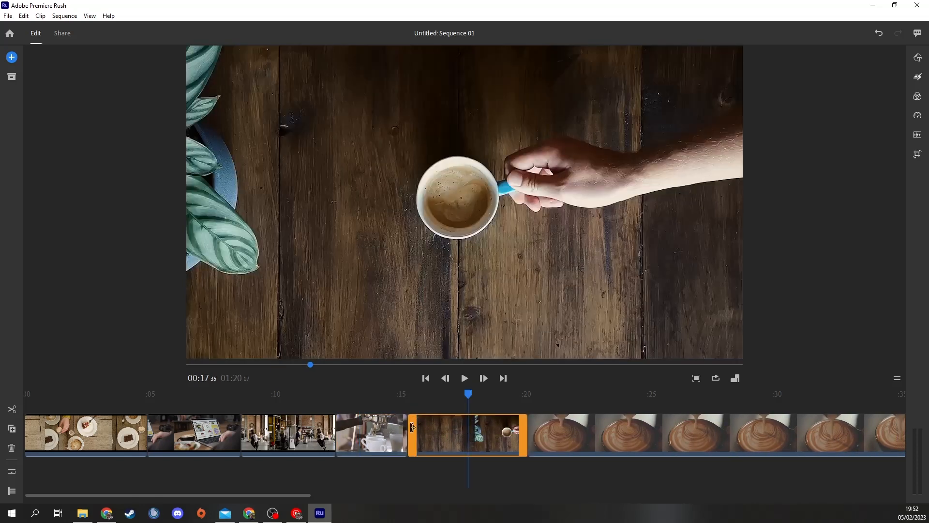
{"action": "left_click", "coordinate": [411, 396]}
{"action": "left_click_drag", "start_coordinate": [410, 396], "coordinate": [434, 397]}
{"action": "left_click_drag", "start_coordinate": [414, 423], "coordinate": [441, 422]}
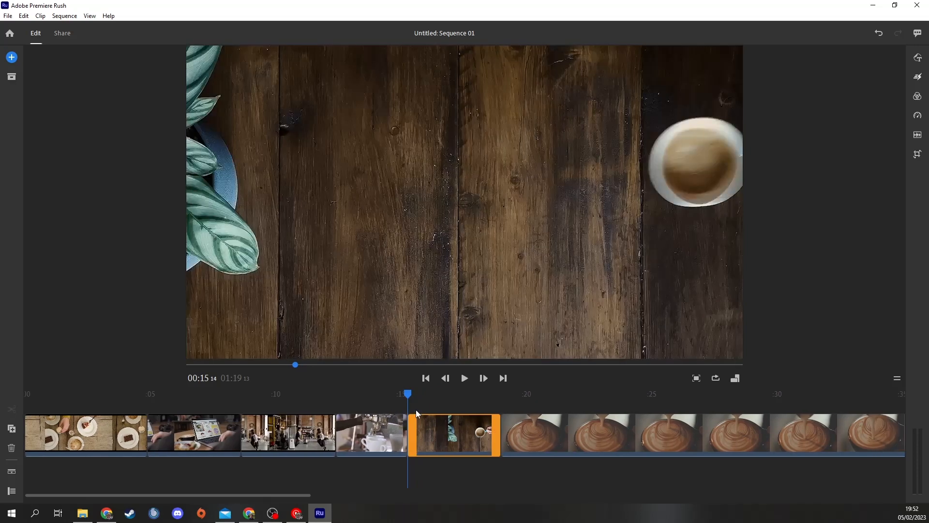
Step: Preview the wooden-table coffee cup clip and trim its end to about 00:18 in the sequence
{"action": "left_click", "coordinate": [390, 400]}
{"action": "key", "text": "space"}
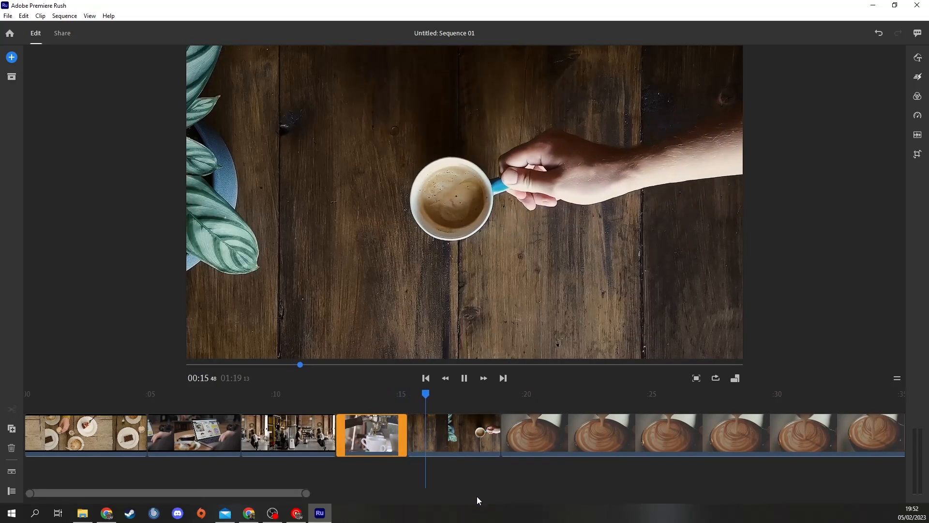
{"action": "left_click", "coordinate": [485, 433]}
{"action": "left_click_drag", "start_coordinate": [484, 426], "coordinate": [476, 426]}
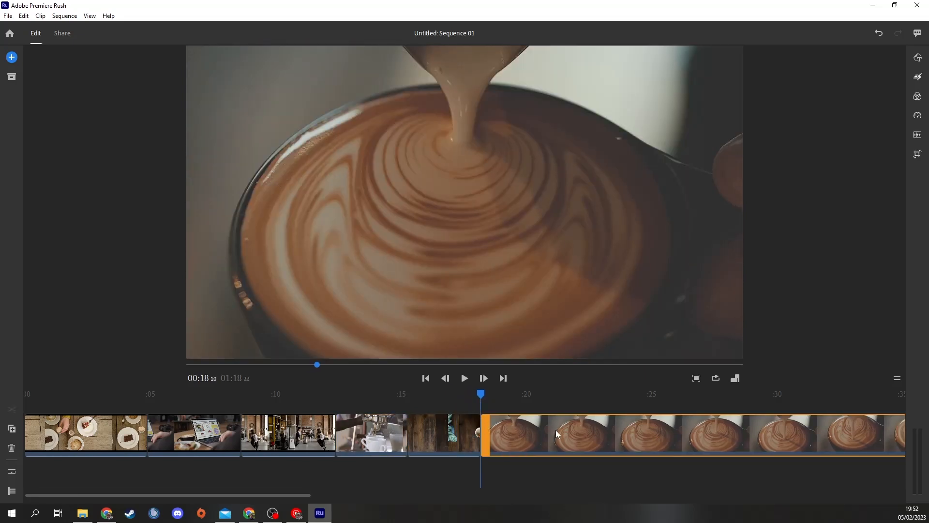
Step: Play the latte-art pouring clip and trim its end to the playhead at 00:24 20
{"action": "key", "text": "space"}
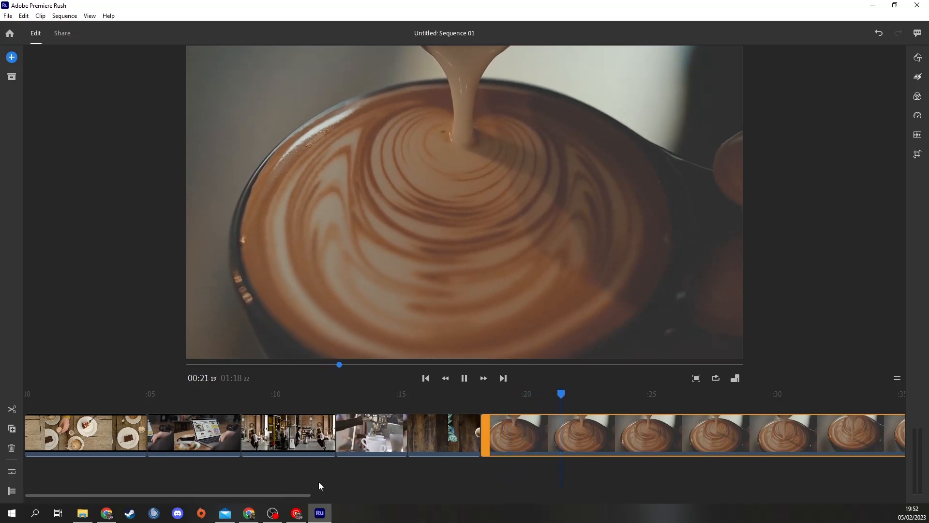
{"action": "key", "text": "minus"}
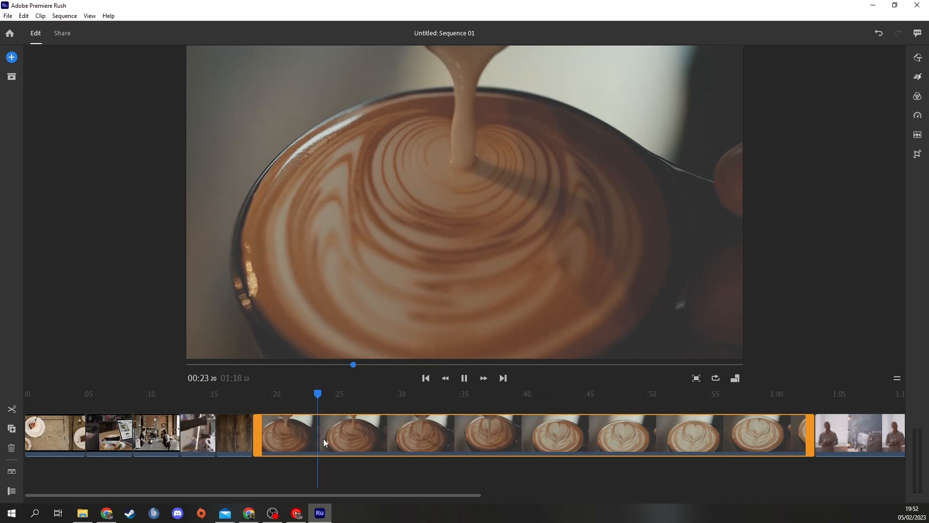
{"action": "key", "text": "space"}
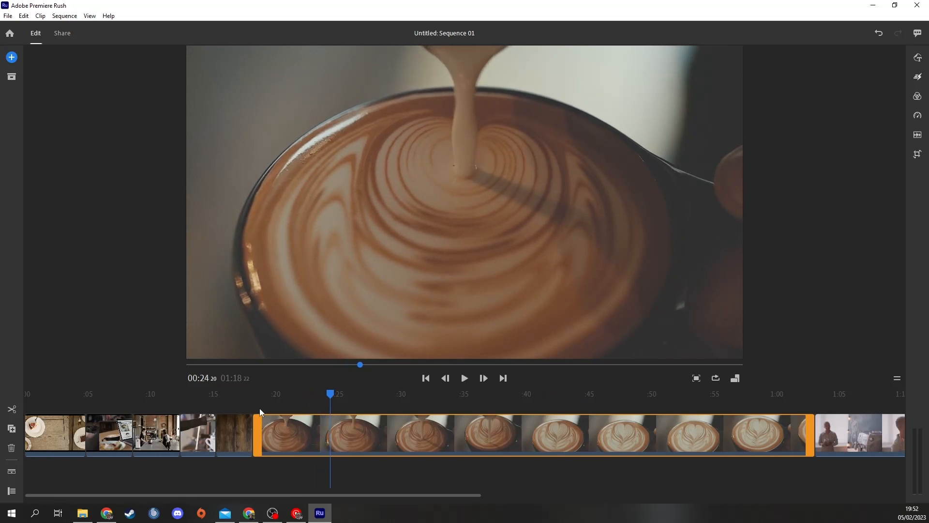
{"action": "left_click_drag", "start_coordinate": [812, 427], "coordinate": [329, 428]}
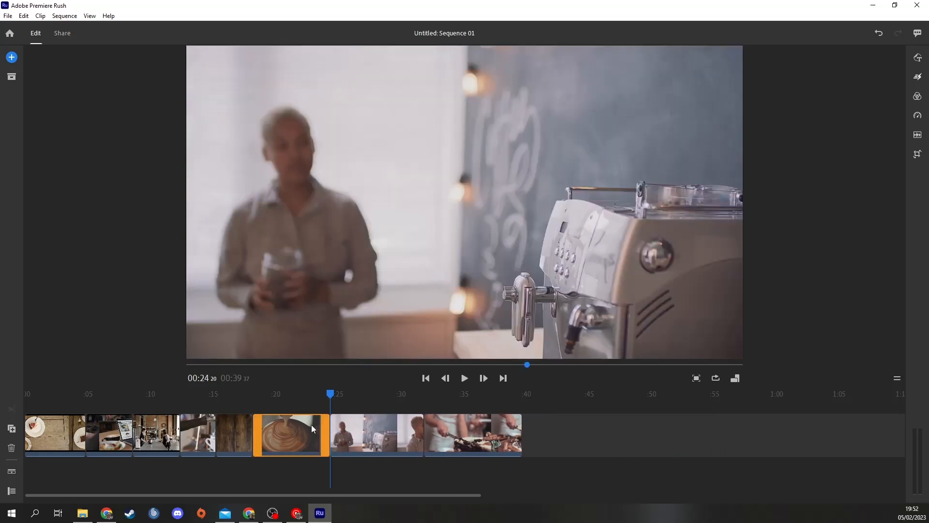
Step: Play back the trimmed latte-art clip and review the neighbouring coffee machine, wooden-table cup and espresso clips
{"action": "left_click", "coordinate": [254, 408]}
{"action": "key", "text": "space"}
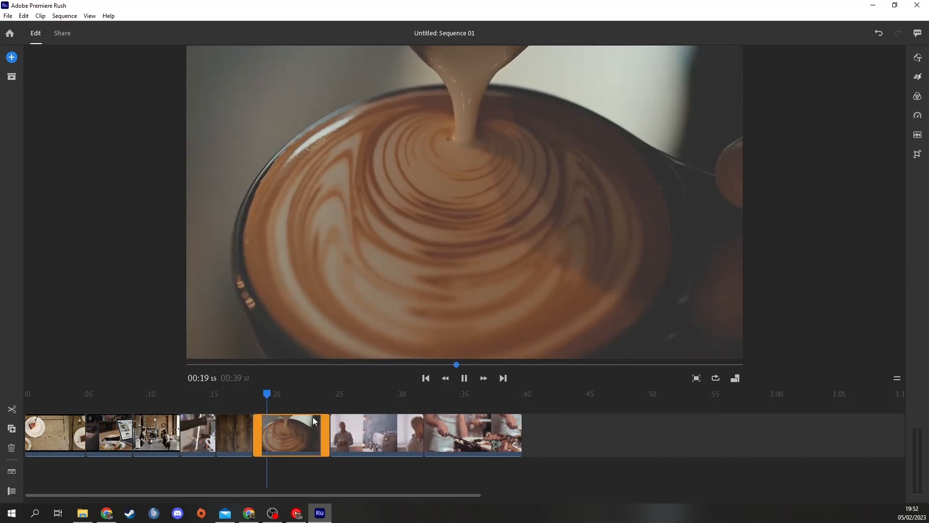
{"action": "left_click", "coordinate": [334, 431]}
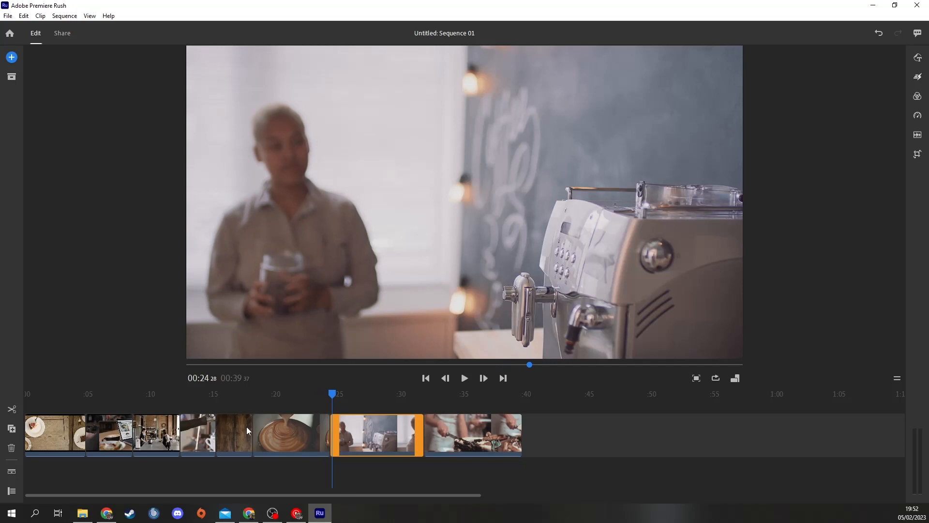
{"action": "scroll", "coordinate": [269, 437], "scroll_direction": "up", "scroll_amount": 3}
{"action": "left_click", "coordinate": [278, 435]}
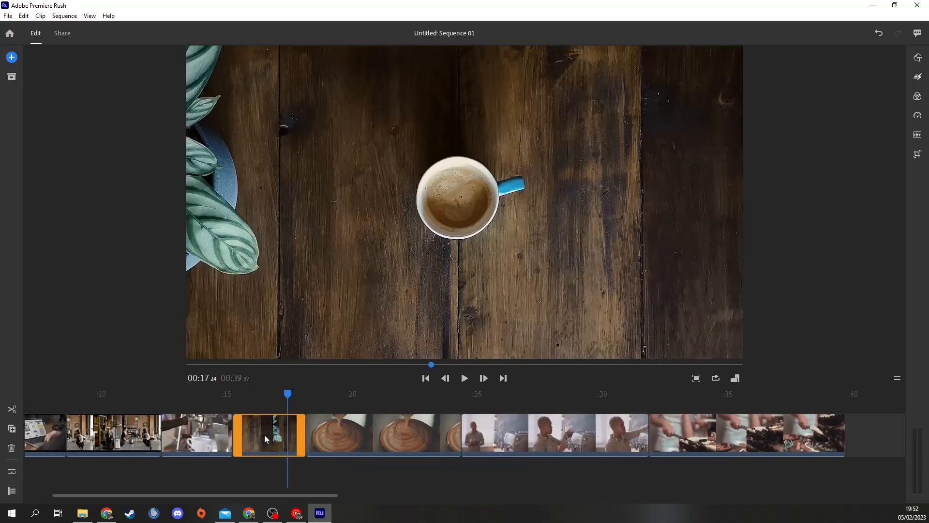
{"action": "left_click", "coordinate": [209, 440]}
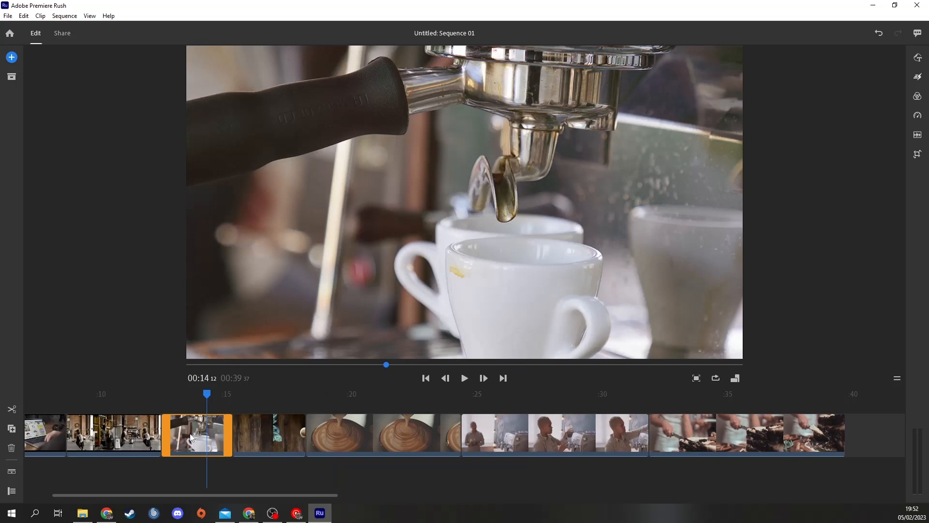
Step: Extend the end of the espresso machine clip by about 1.3 seconds and play through its transition to the wooden-table clip
{"action": "left_click_drag", "start_coordinate": [231, 429], "coordinate": [264, 429]}
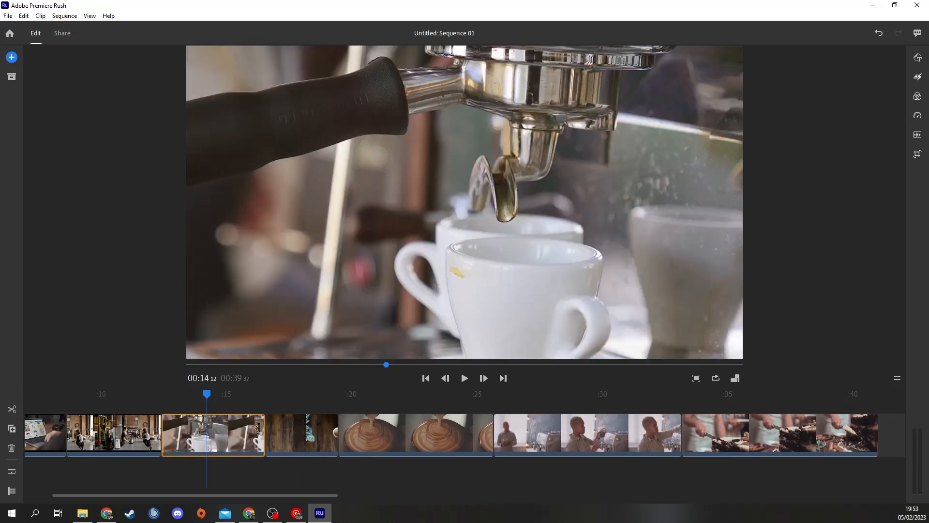
{"action": "key", "text": "space"}
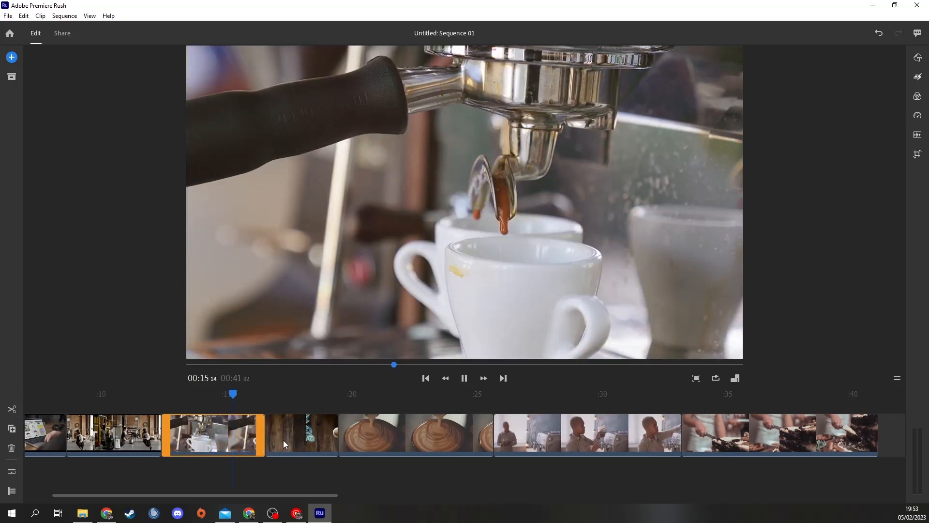
{"action": "left_click", "coordinate": [300, 442]}
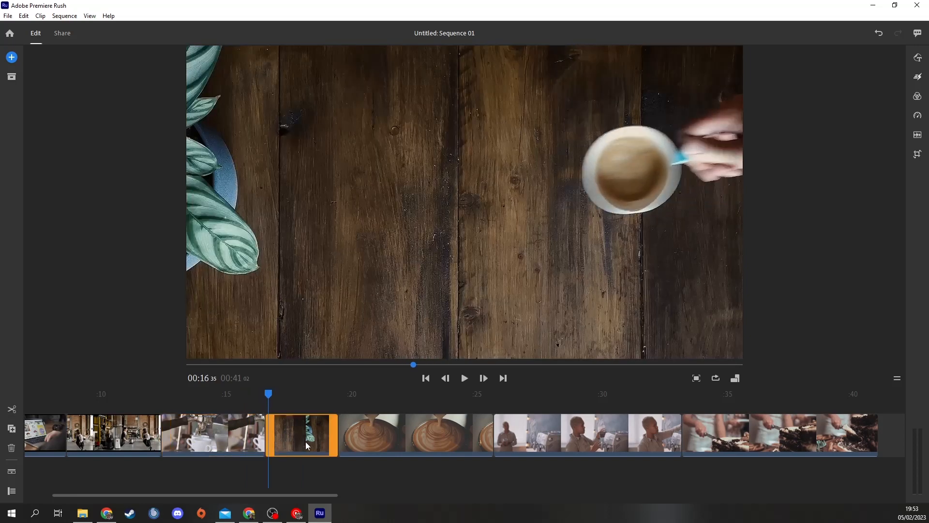
Step: Move the latte-art pouring clip ahead of the wooden-table cup clip and play back the new order from the espresso clip
{"action": "left_click", "coordinate": [402, 430]}
{"action": "left_click_drag", "start_coordinate": [435, 434], "coordinate": [361, 427]}
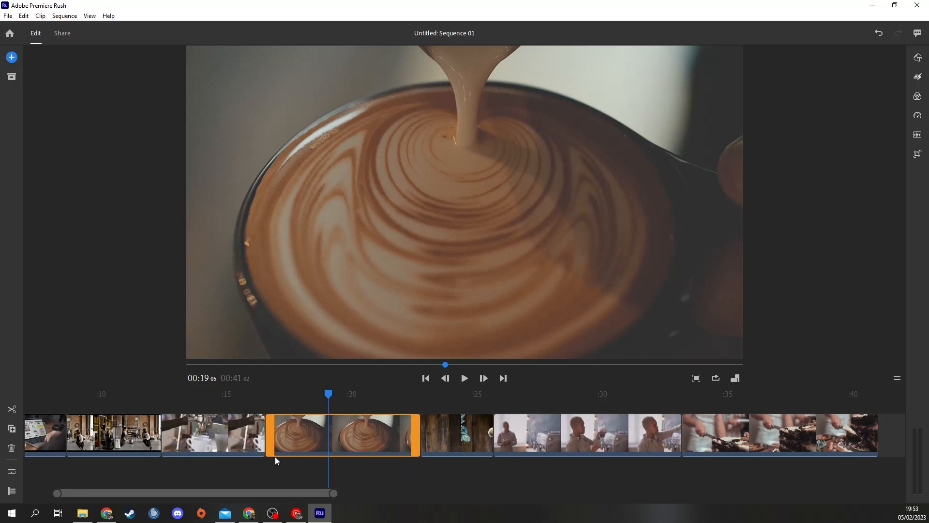
{"action": "left_click", "coordinate": [249, 434]}
{"action": "key", "text": "space"}
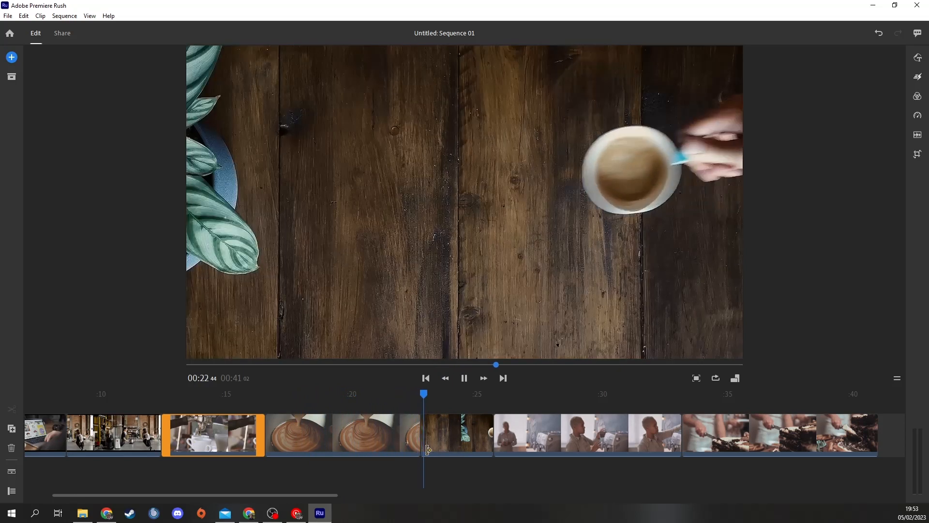
{"action": "left_click", "coordinate": [428, 451]}
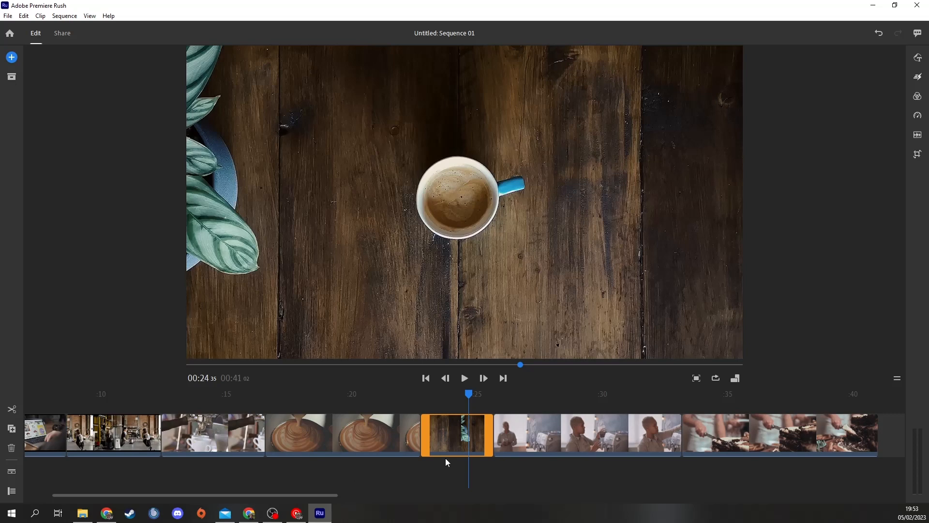
Step: Trim the end of the waitress clip to about 00:29.5 in the sequence and the cake-cutting clip's end to 00:33 10
{"action": "left_click", "coordinate": [640, 440]}
{"action": "left_click_drag", "start_coordinate": [681, 438], "coordinate": [585, 439]}
{"action": "left_click", "coordinate": [682, 437]}
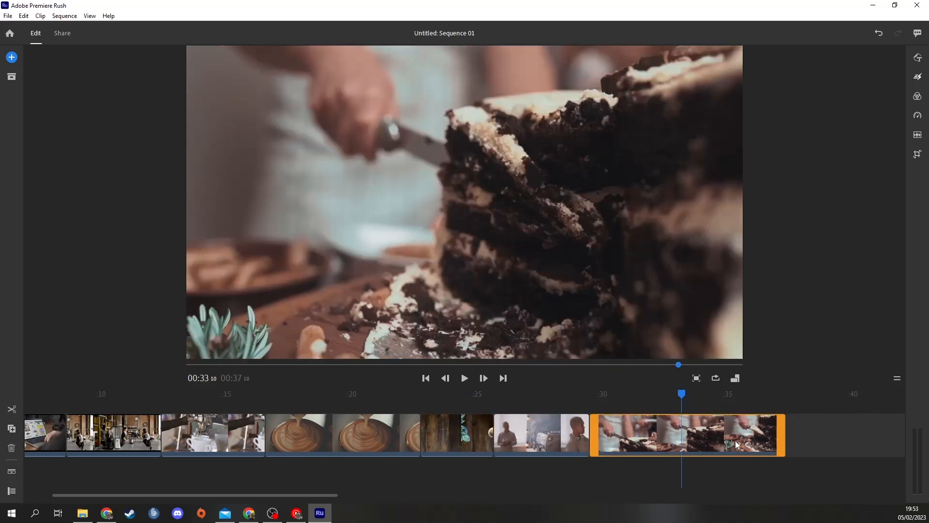
{"action": "left_click_drag", "start_coordinate": [780, 432], "coordinate": [679, 430]}
{"action": "left_click", "coordinate": [608, 436]}
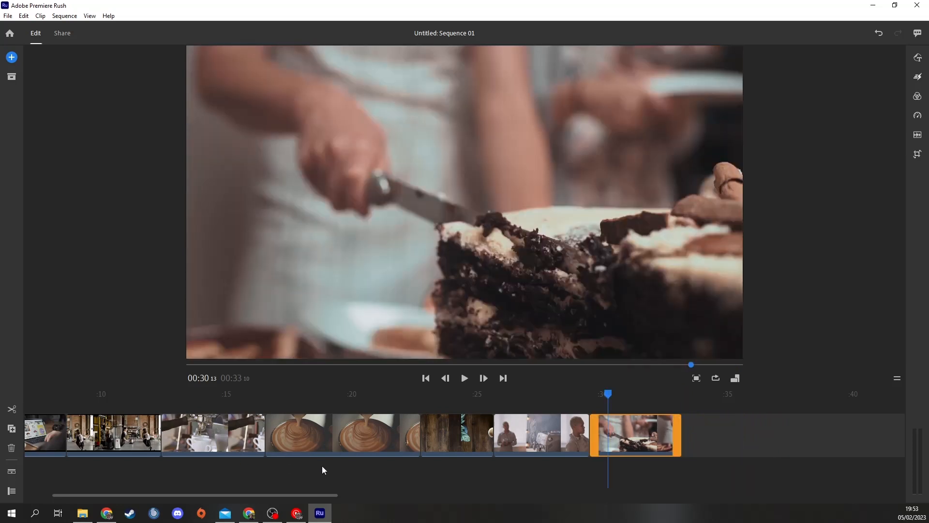
{"action": "left_click_drag", "start_coordinate": [310, 492], "coordinate": [176, 491]}
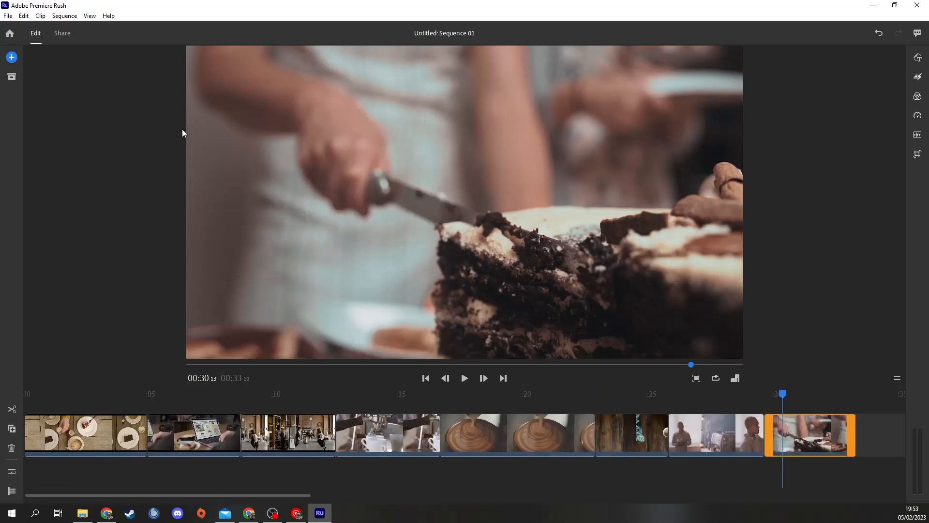
Step: Add the coffee-shop interior JPG from the Lluniau media folder to the end of the sequence and close the media browser
{"action": "left_click", "coordinate": [12, 58]}
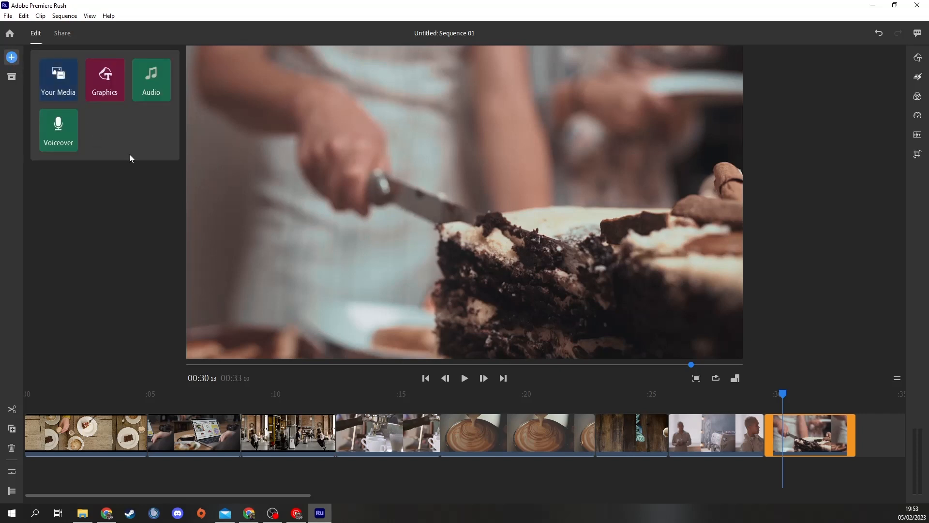
{"action": "left_click", "coordinate": [58, 80]}
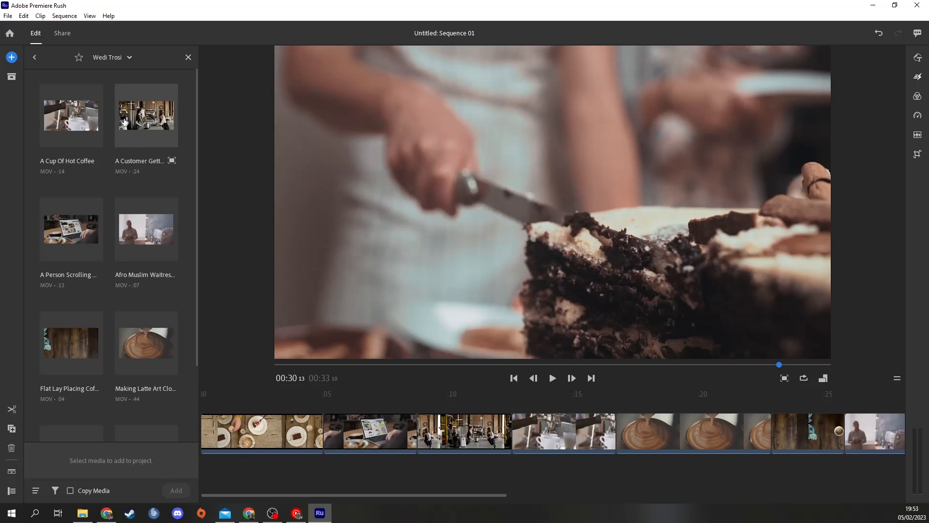
{"action": "left_click", "coordinate": [35, 58]}
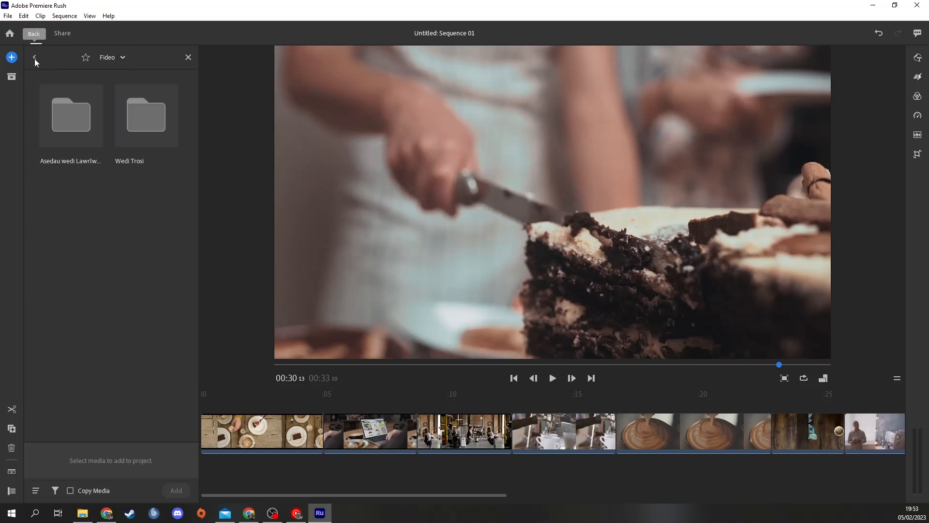
{"action": "left_click", "coordinate": [34, 58]}
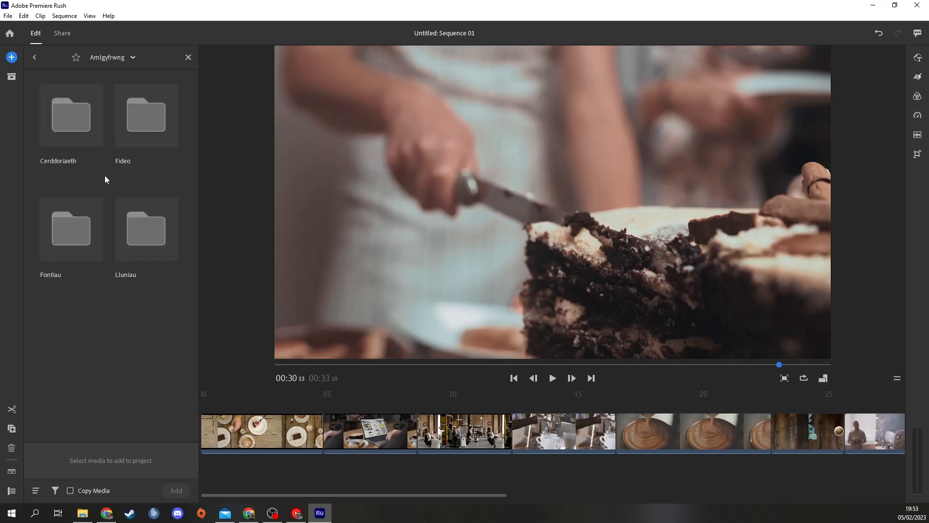
{"action": "double_click", "coordinate": [141, 236]}
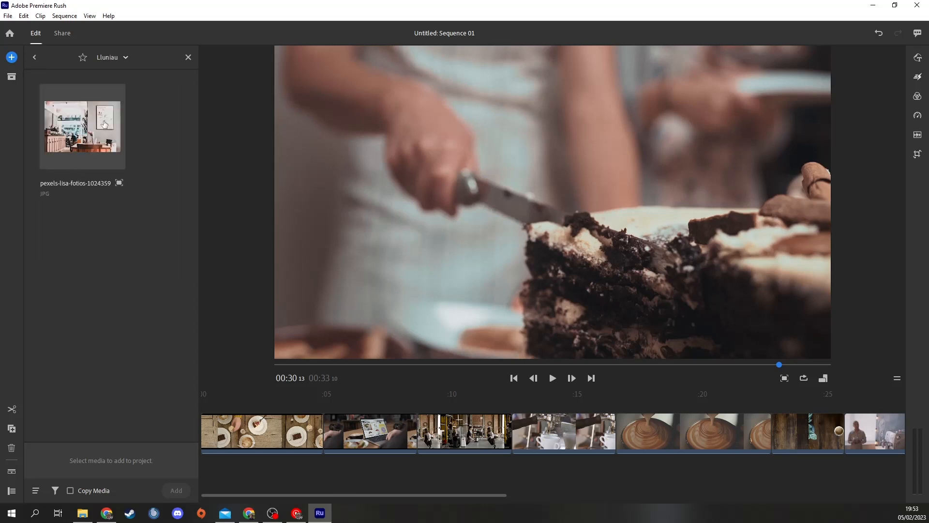
{"action": "left_click", "coordinate": [99, 125]}
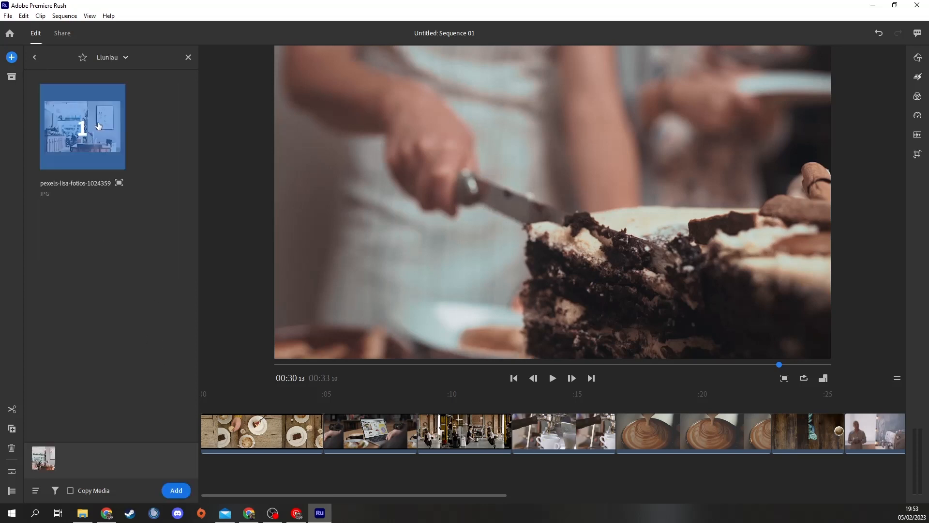
{"action": "left_click", "coordinate": [175, 490]}
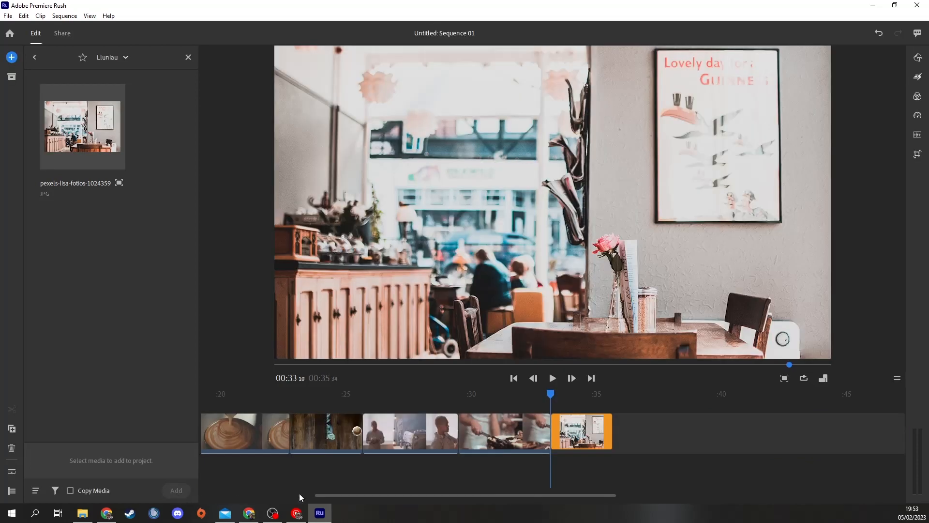
{"action": "left_click", "coordinate": [189, 58]}
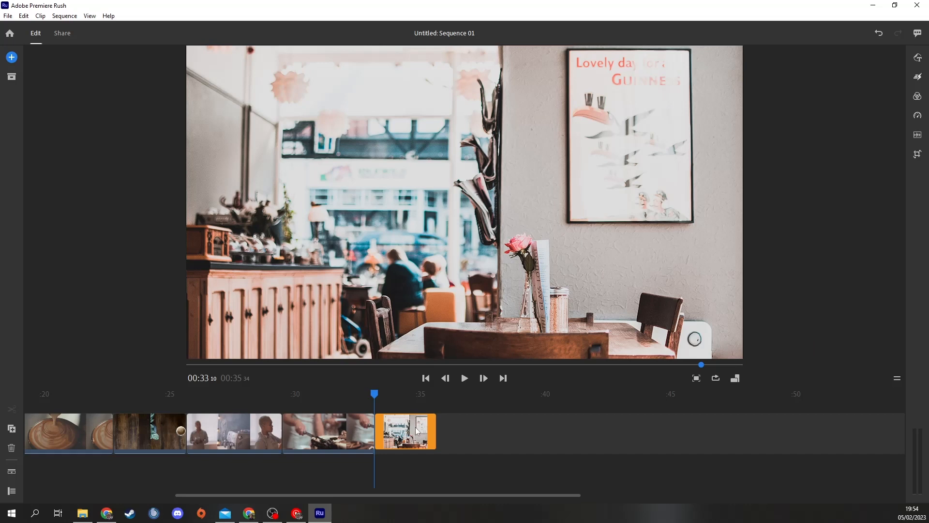
Step: Scrub the sequence from the latte-art clip to the end to review the cuts and the coffee-shop photo
{"action": "mouse_move", "coordinate": [376, 397]}
{"action": "left_mouse_down"}
{"action": "mouse_move", "coordinate": [358, 394]}
{"action": "mouse_move", "coordinate": [384, 393]}
{"action": "left_mouse_up"}
{"action": "left_click", "coordinate": [89, 404]}
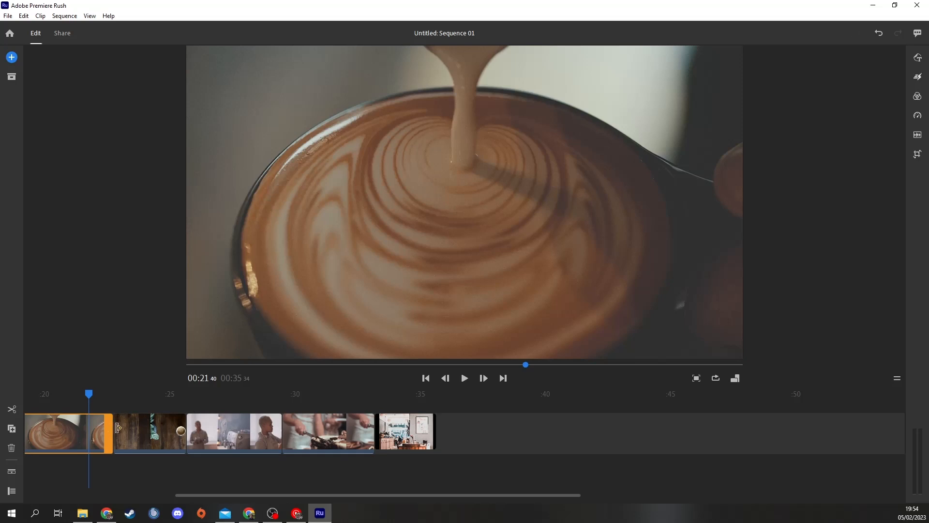
{"action": "left_click_drag", "start_coordinate": [86, 394], "coordinate": [437, 396]}
{"action": "left_click", "coordinate": [392, 430]}
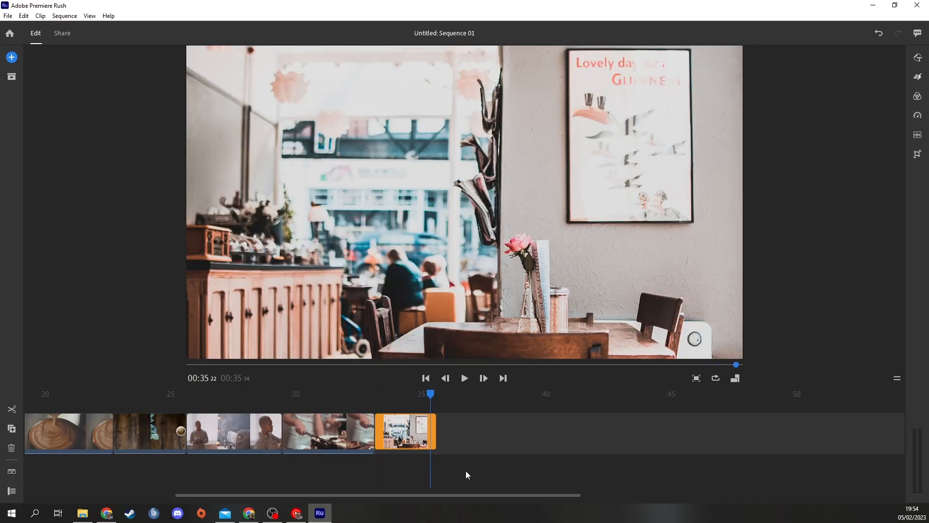
{"action": "left_click_drag", "start_coordinate": [507, 496], "coordinate": [339, 499]}
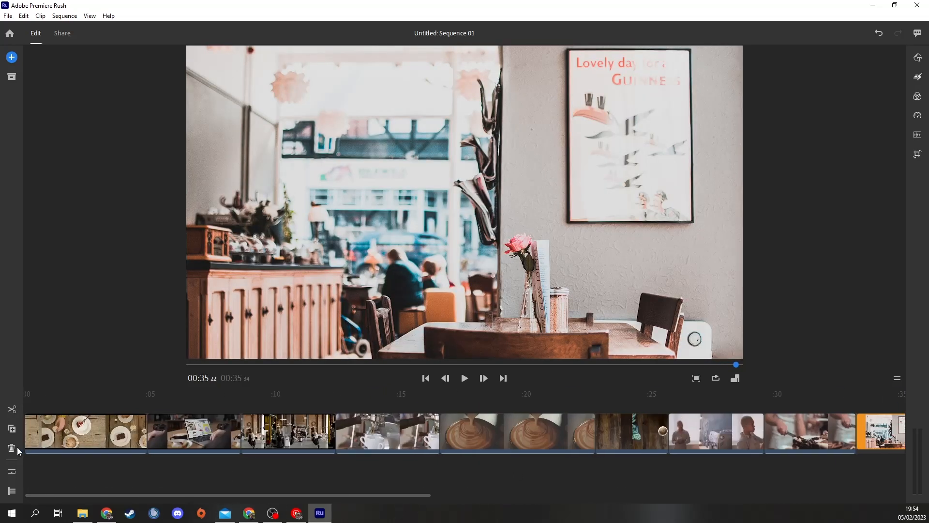
{"action": "left_click_drag", "start_coordinate": [202, 496], "coordinate": [154, 485]}
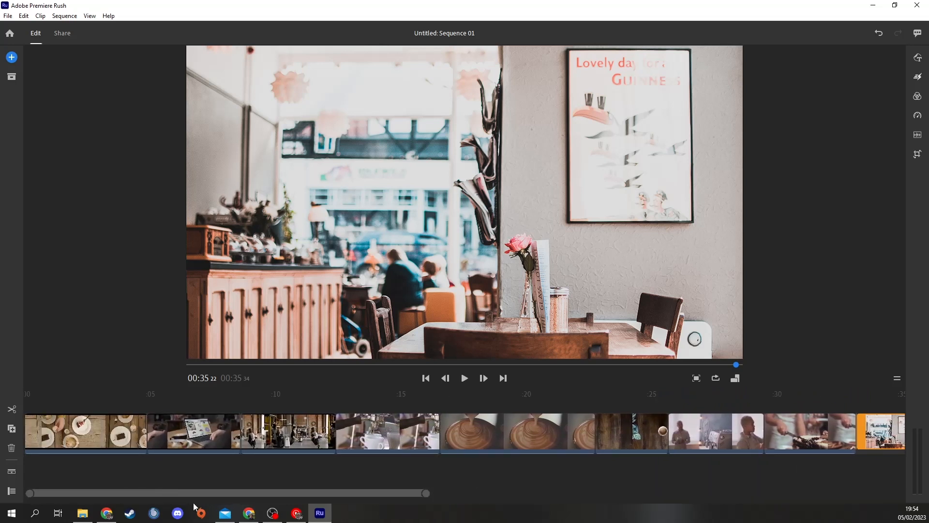
{"action": "mouse_move", "coordinate": [273, 513]}
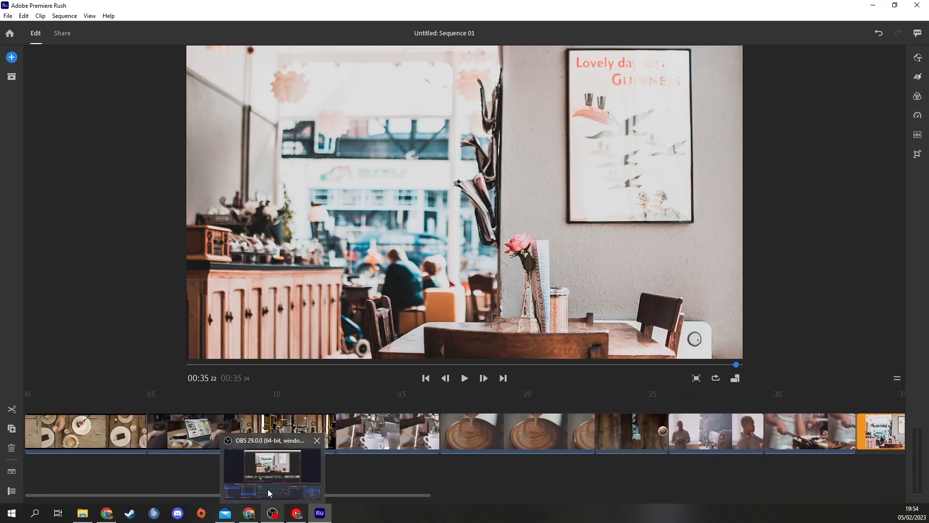